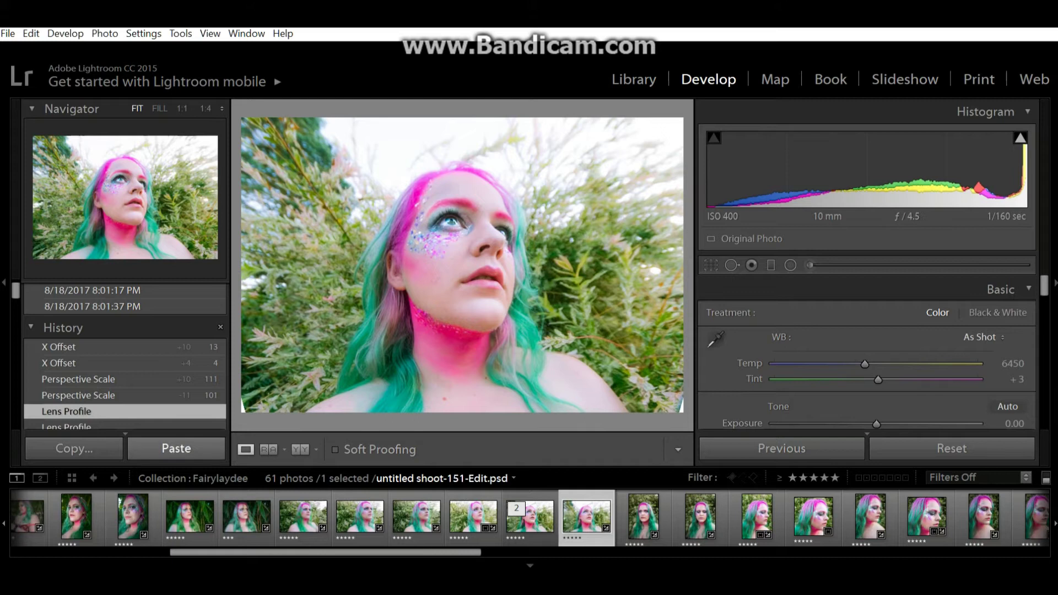
Review the photo's earliest history states, from the import through the pasted settings to the first Vertical Perspective and Perspective Aspect changes
{"action": "scroll", "coordinate": [124, 358], "scroll_direction": "down", "scroll_amount": 15}
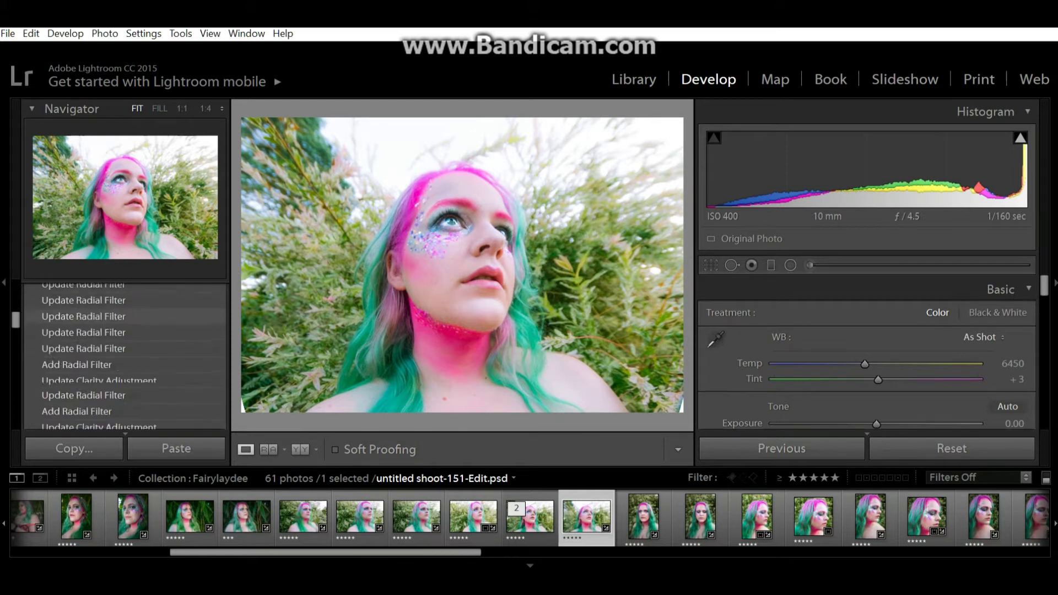
{"action": "scroll", "coordinate": [124, 355], "scroll_direction": "down", "scroll_amount": 15}
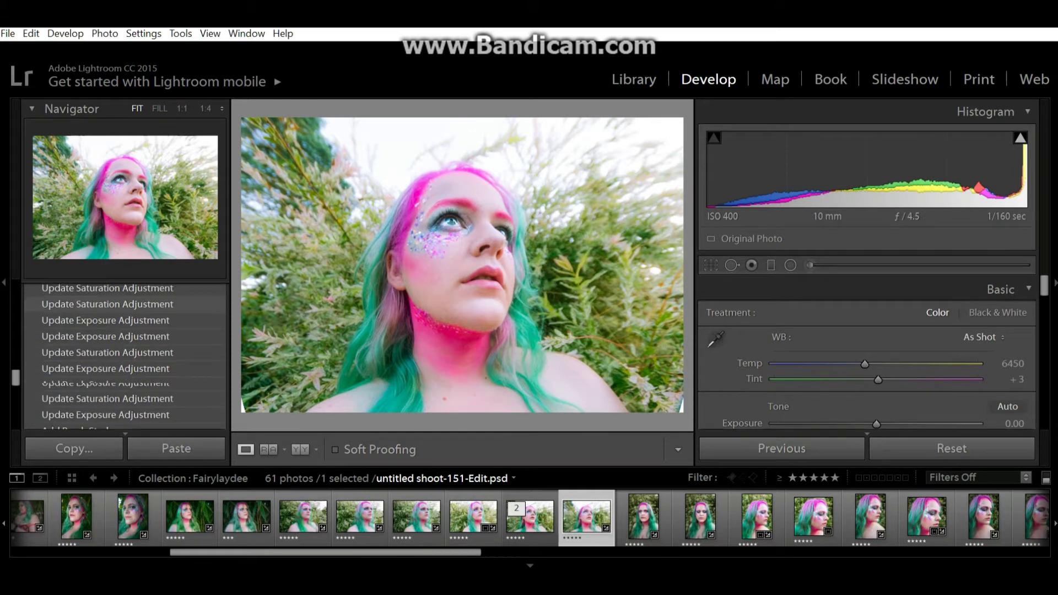
{"action": "scroll", "coordinate": [124, 359], "scroll_direction": "down", "scroll_amount": 3}
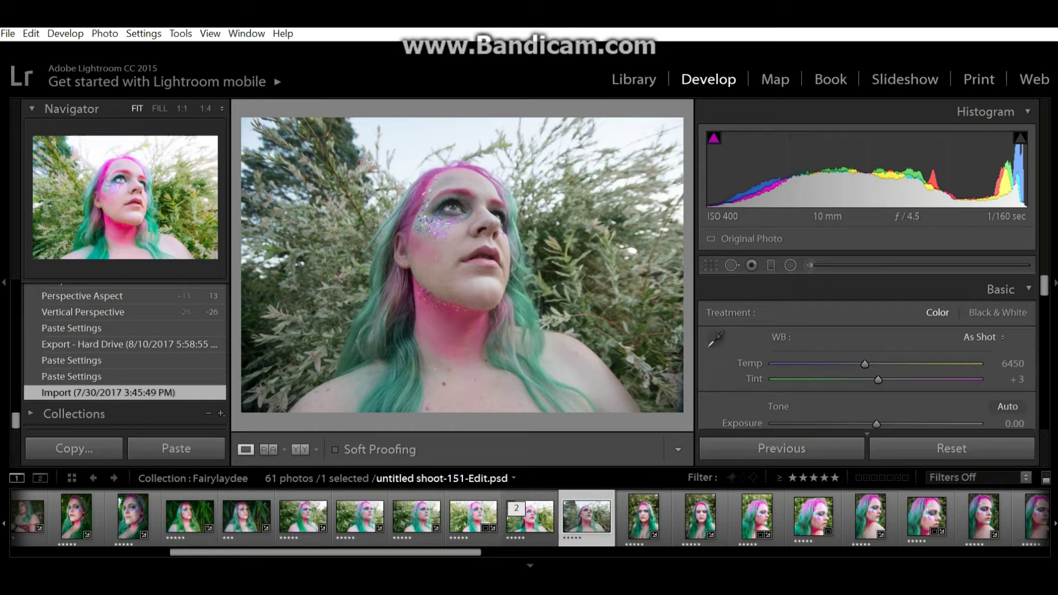
{"action": "left_click", "coordinate": [124, 376]}
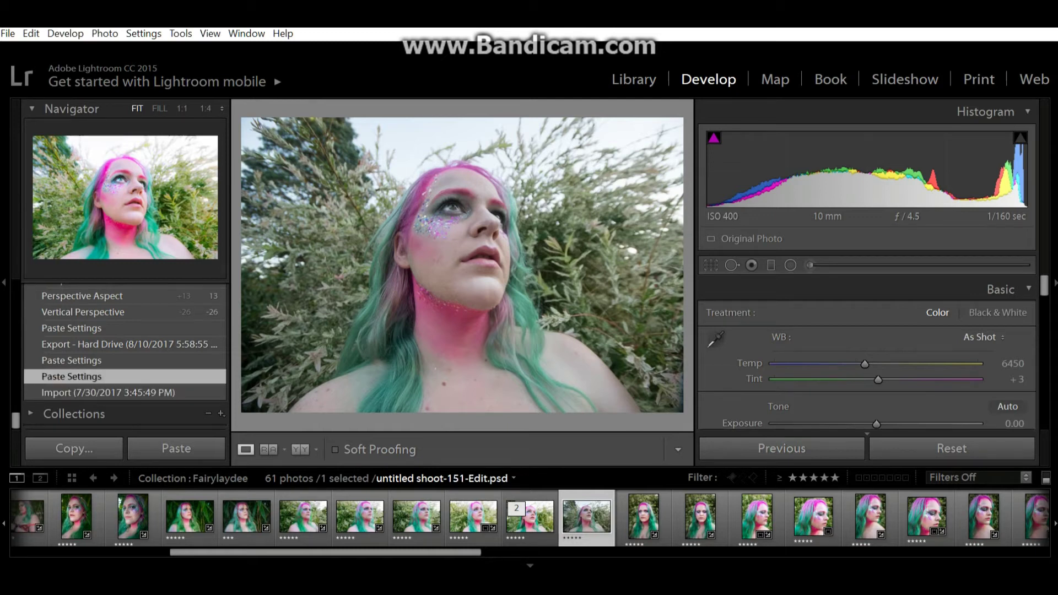
{"action": "left_click", "coordinate": [124, 360]}
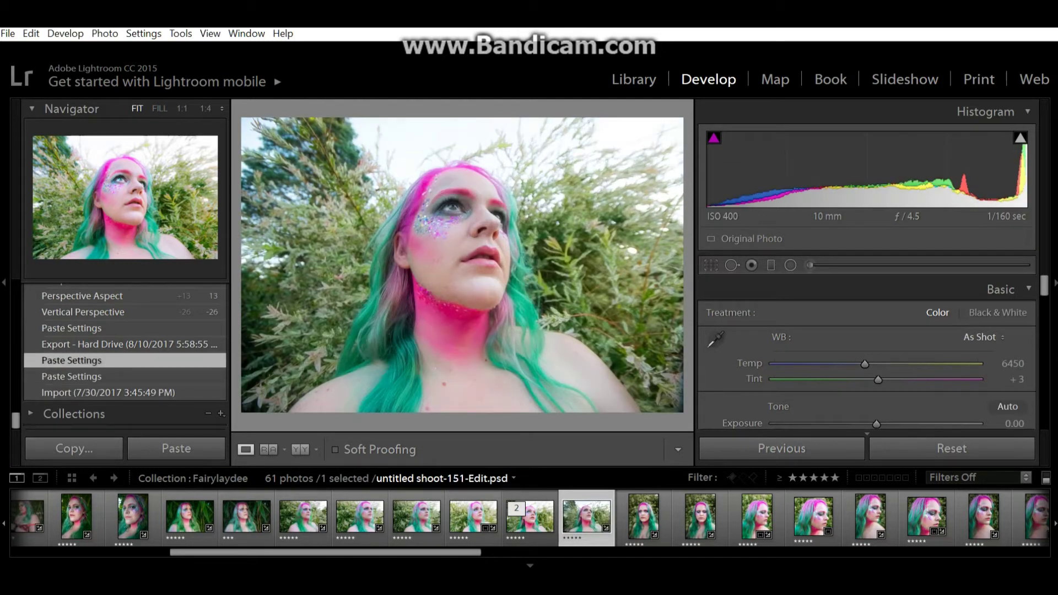
{"action": "left_click", "coordinate": [124, 344]}
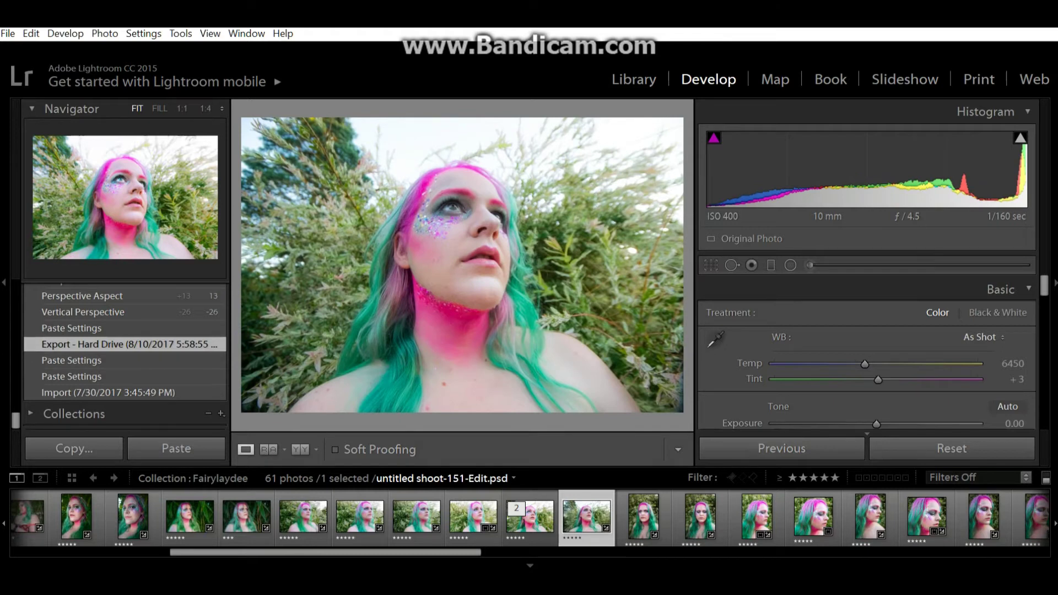
{"action": "left_click", "coordinate": [124, 328]}
{"action": "left_click", "coordinate": [124, 312]}
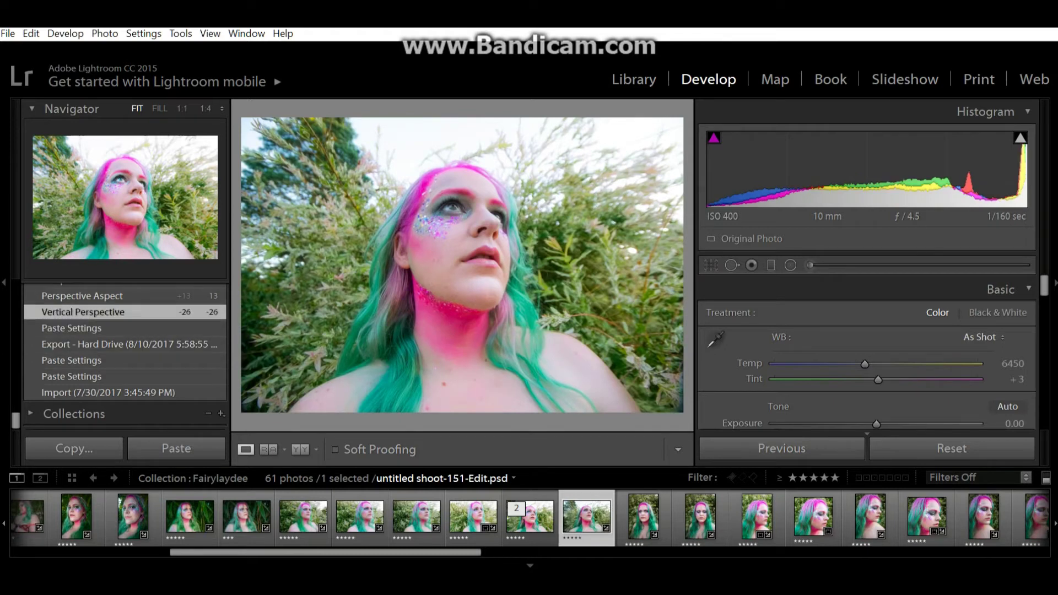
{"action": "left_click", "coordinate": [124, 295]}
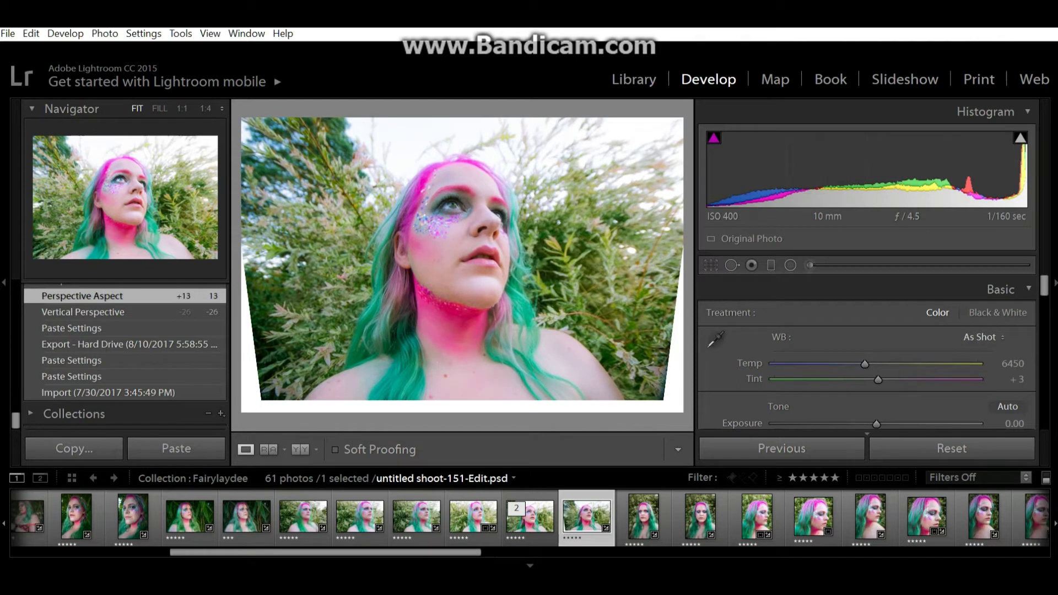
Step forward through the history from Perspective Rotate and Perspective Scale to the brush strokes above them
{"action": "scroll", "coordinate": [124, 342], "scroll_direction": "up", "scroll_amount": 2}
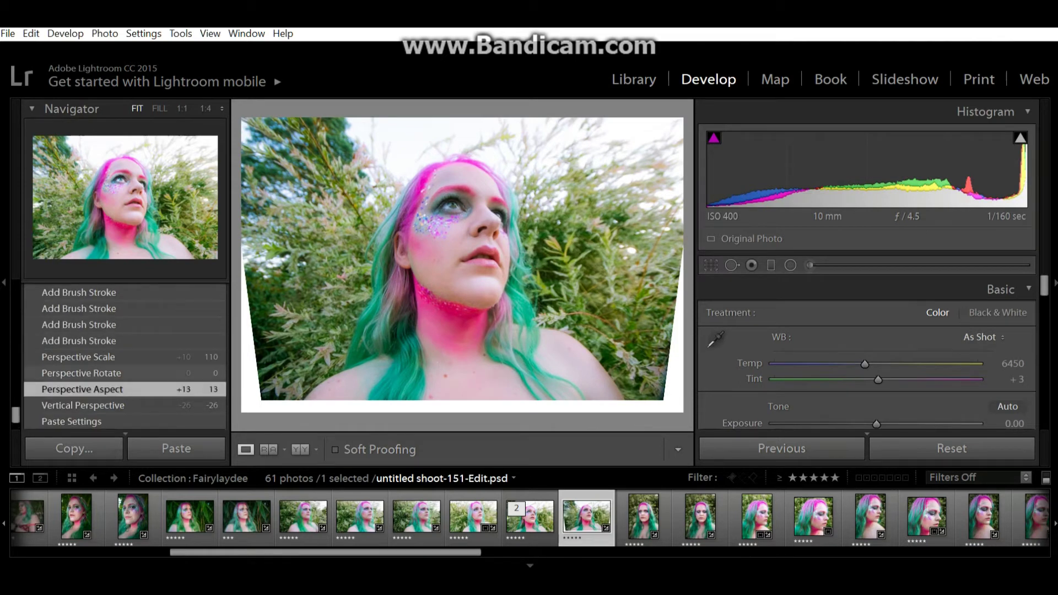
{"action": "left_click", "coordinate": [124, 373]}
{"action": "left_click", "coordinate": [124, 357]}
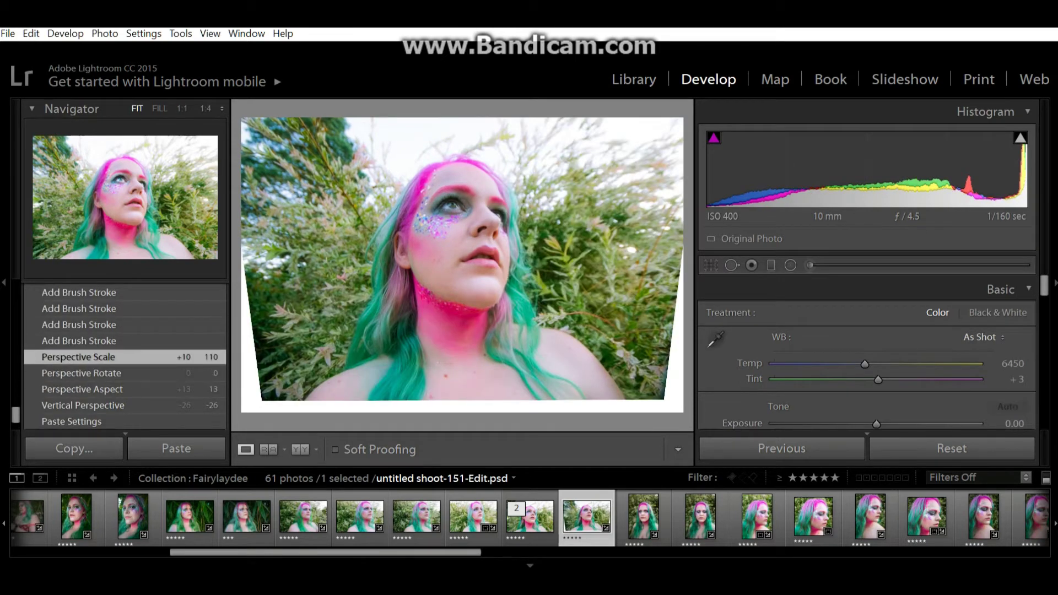
{"action": "left_click", "coordinate": [124, 340]}
{"action": "scroll", "coordinate": [124, 352], "scroll_direction": "up", "scroll_amount": 1}
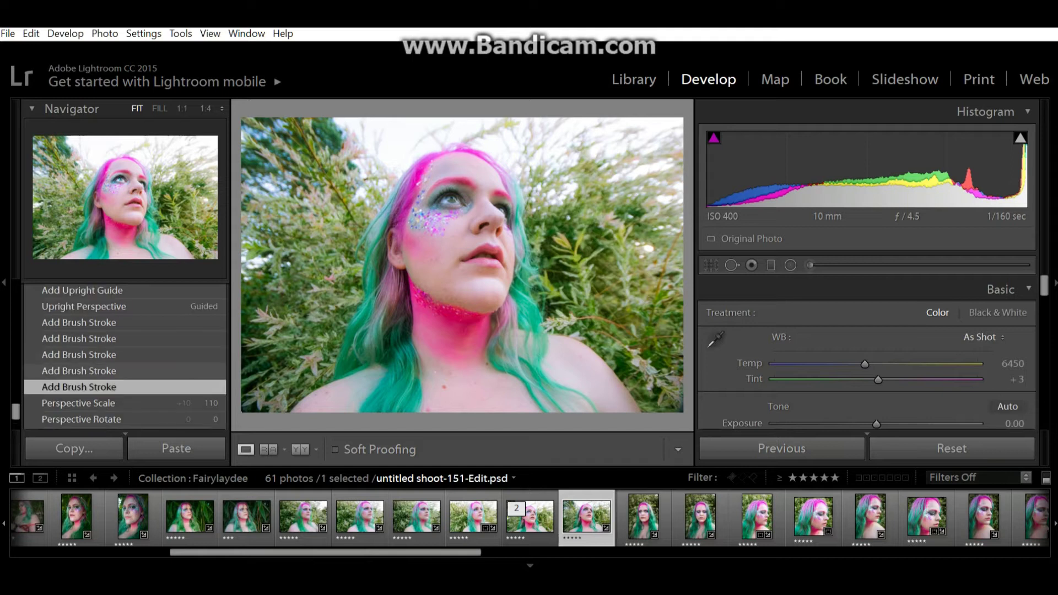
{"action": "left_click", "coordinate": [124, 371]}
{"action": "left_click", "coordinate": [124, 339]}
{"action": "left_click", "coordinate": [124, 322]}
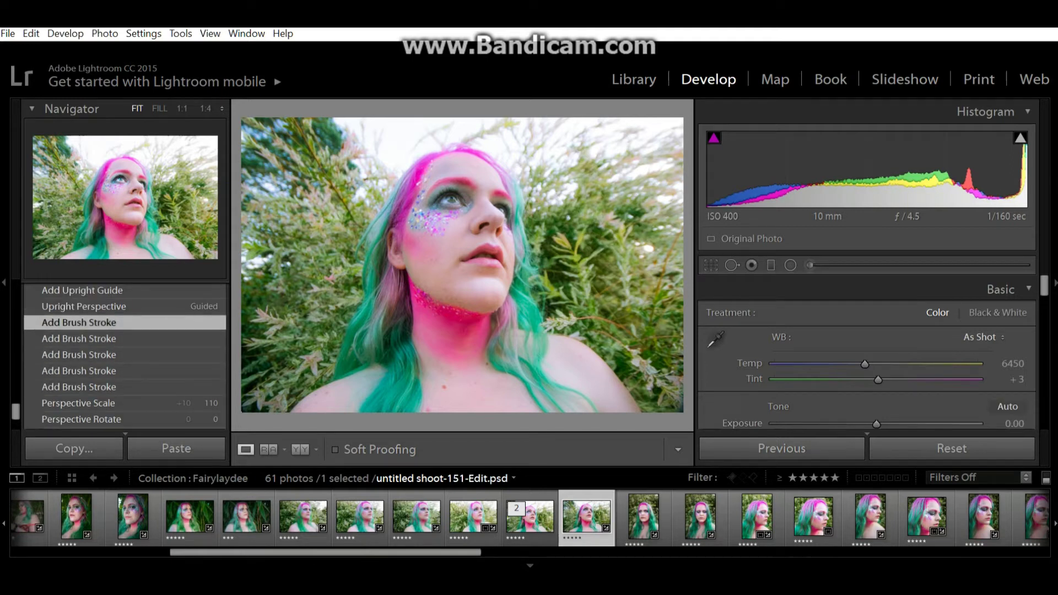
Review the history states for the guided Upright perspective, the Upright guide and the Vertical Perspective adjustments
{"action": "scroll", "coordinate": [124, 338], "scroll_direction": "up", "scroll_amount": 1}
{"action": "left_click", "coordinate": [124, 353]}
{"action": "left_click", "coordinate": [124, 336]}
{"action": "left_click", "coordinate": [124, 321]}
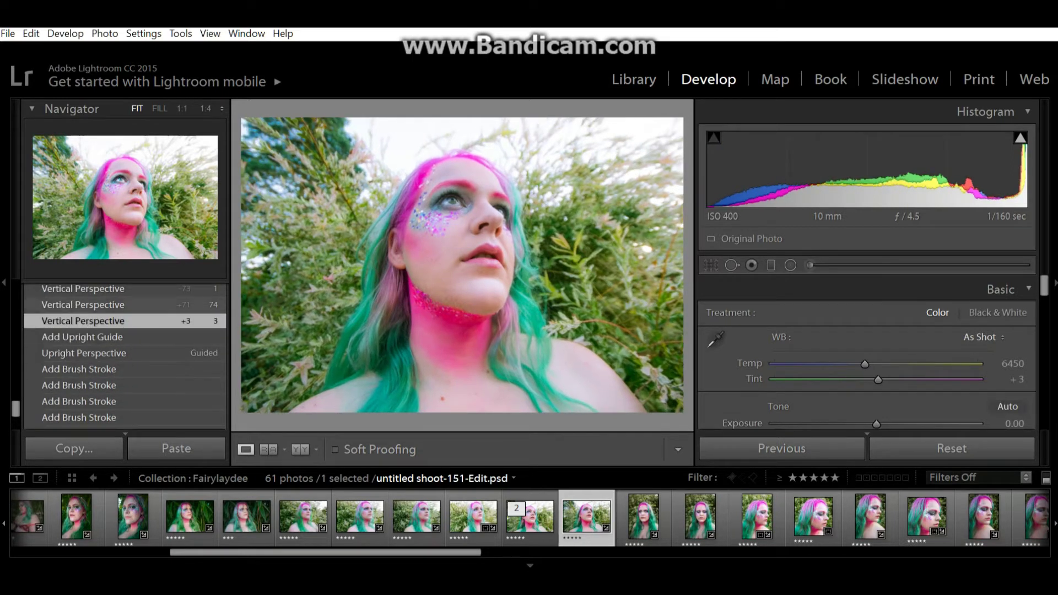
{"action": "scroll", "coordinate": [119, 357], "scroll_direction": "up", "scroll_amount": 3}
{"action": "left_click", "coordinate": [71, 335]}
{"action": "left_click", "coordinate": [72, 319]}
{"action": "scroll", "coordinate": [119, 357], "scroll_direction": "up", "scroll_amount": 3}
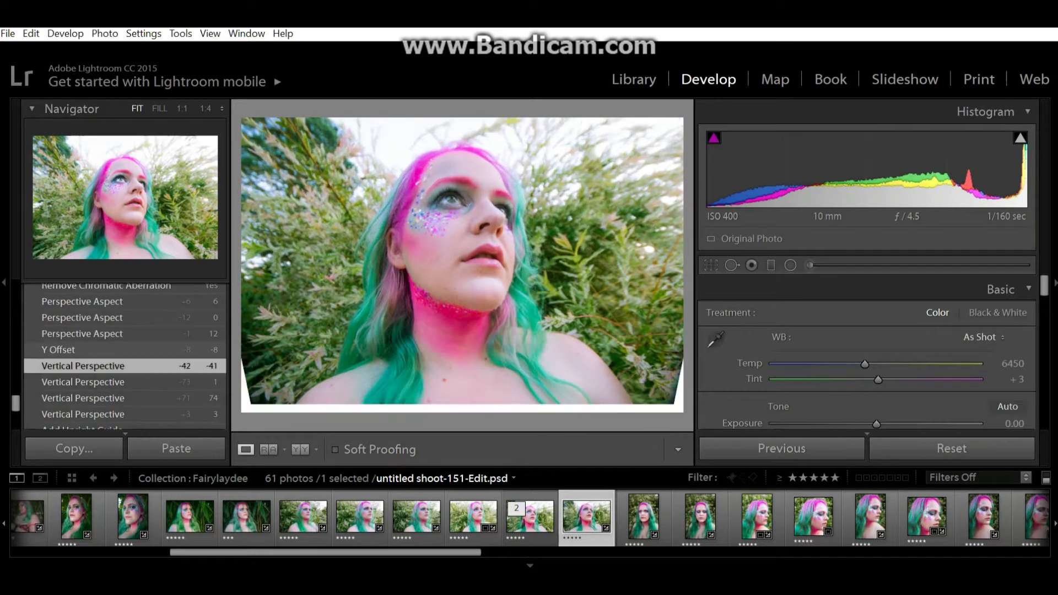
Preview the Y Offset history state and the three Perspective Aspect states that come after it in the list
{"action": "left_click", "coordinate": [124, 350]}
{"action": "left_click", "coordinate": [124, 334]}
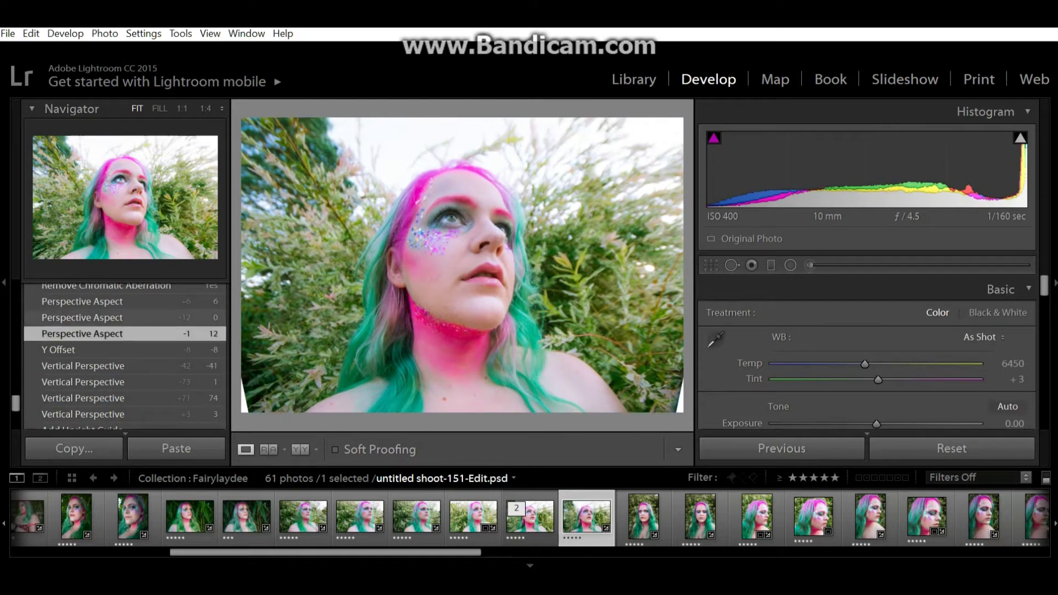
{"action": "left_click", "coordinate": [124, 317]}
{"action": "left_click", "coordinate": [124, 302]}
{"action": "scroll", "coordinate": [124, 357], "scroll_direction": "up", "scroll_amount": 1}
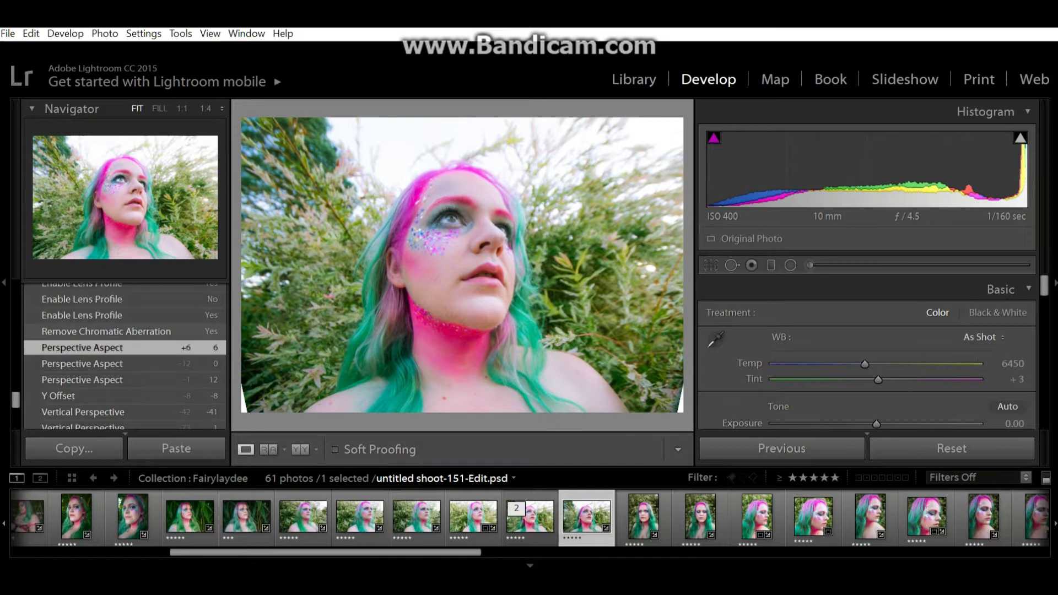
Compare the history states for Remove Chromatic Aberration and the repeated Enable Lens Profile toggles
{"action": "left_click", "coordinate": [124, 332]}
{"action": "left_click", "coordinate": [124, 316]}
{"action": "left_click", "coordinate": [124, 299]}
{"action": "left_click", "coordinate": [124, 316]}
{"action": "scroll", "coordinate": [124, 357], "scroll_direction": "up", "scroll_amount": 1}
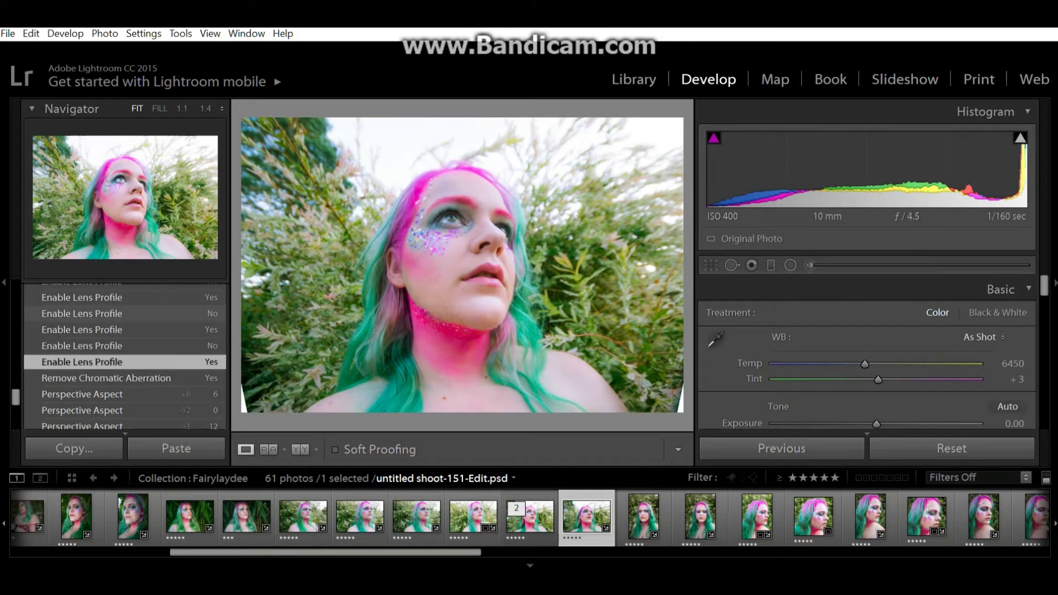
{"action": "left_click", "coordinate": [124, 345]}
{"action": "left_click", "coordinate": [72, 329]}
{"action": "left_click", "coordinate": [72, 313]}
{"action": "left_click", "coordinate": [71, 297]}
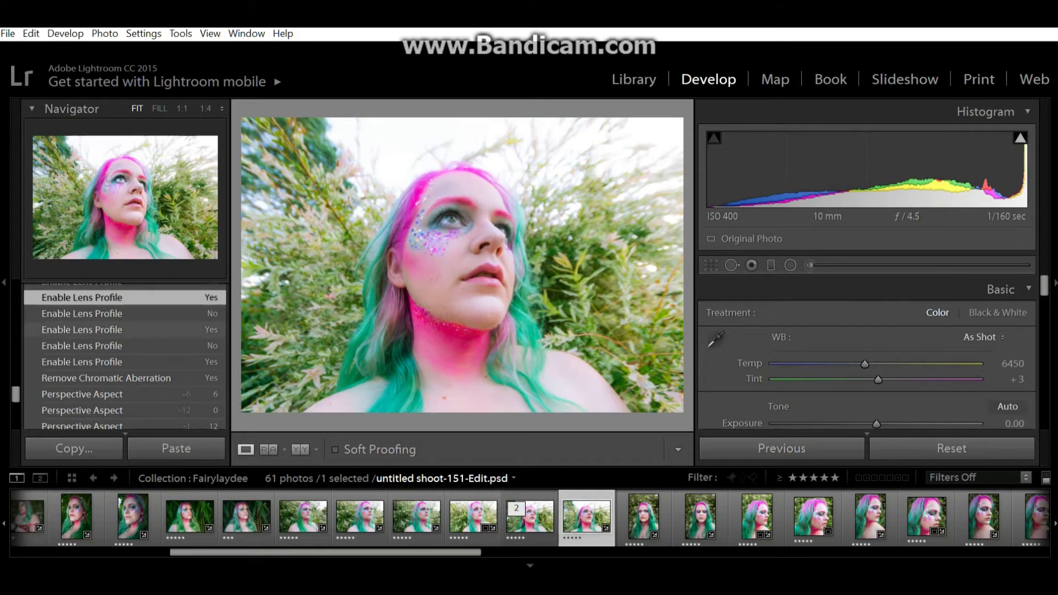
Continue through the history states from Enable Lens Profile and Lens Profile to the Vertical Perspective, Perspective Rotate and more recent edits
{"action": "scroll", "coordinate": [119, 357], "scroll_direction": "up", "scroll_amount": 3}
{"action": "left_click", "coordinate": [81, 328]}
{"action": "left_click", "coordinate": [82, 312]}
{"action": "scroll", "coordinate": [124, 357], "scroll_direction": "up", "scroll_amount": 1}
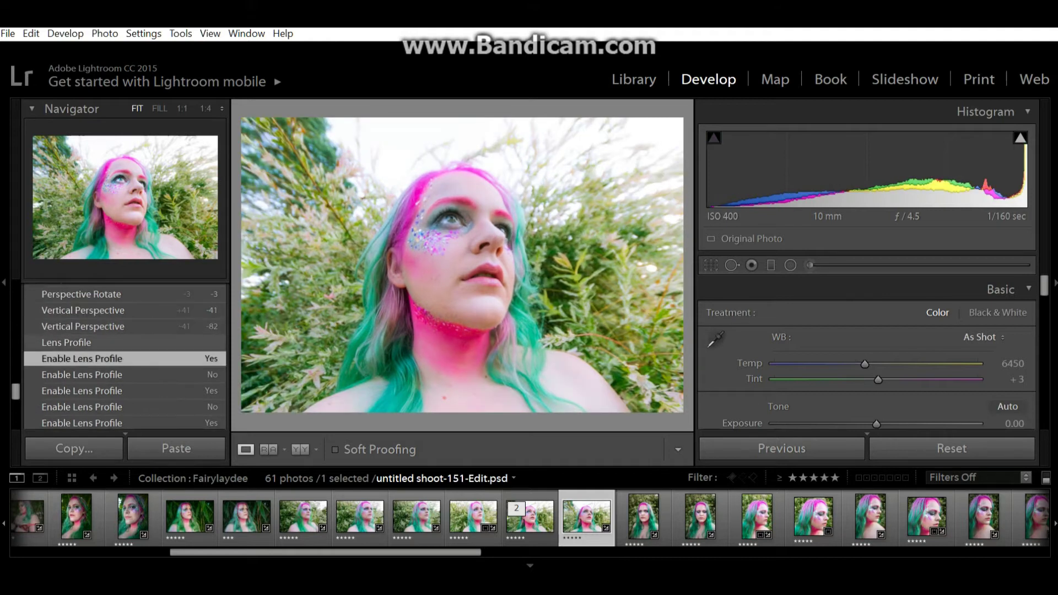
{"action": "left_click", "coordinate": [81, 342]}
{"action": "left_click", "coordinate": [71, 326]}
{"action": "left_click", "coordinate": [72, 311]}
{"action": "left_click", "coordinate": [71, 294]}
{"action": "scroll", "coordinate": [119, 357], "scroll_direction": "up", "scroll_amount": 3}
{"action": "left_click", "coordinate": [72, 342]}
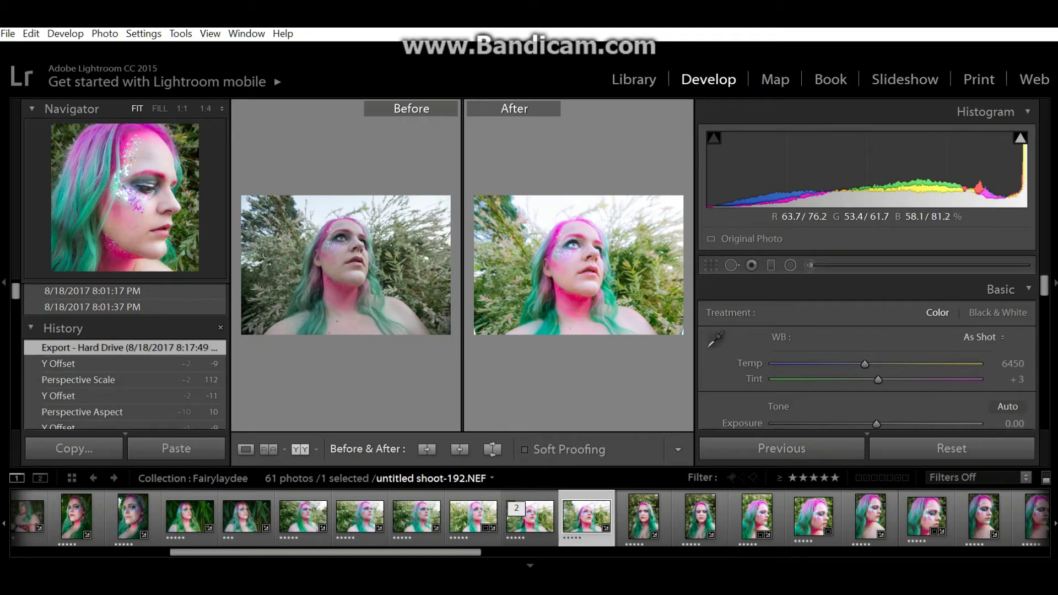
Inspect the eye and glitter makeup at 1:1 in the before and after comparison, and return to the fitted view
{"action": "left_click", "coordinate": [565, 243]}
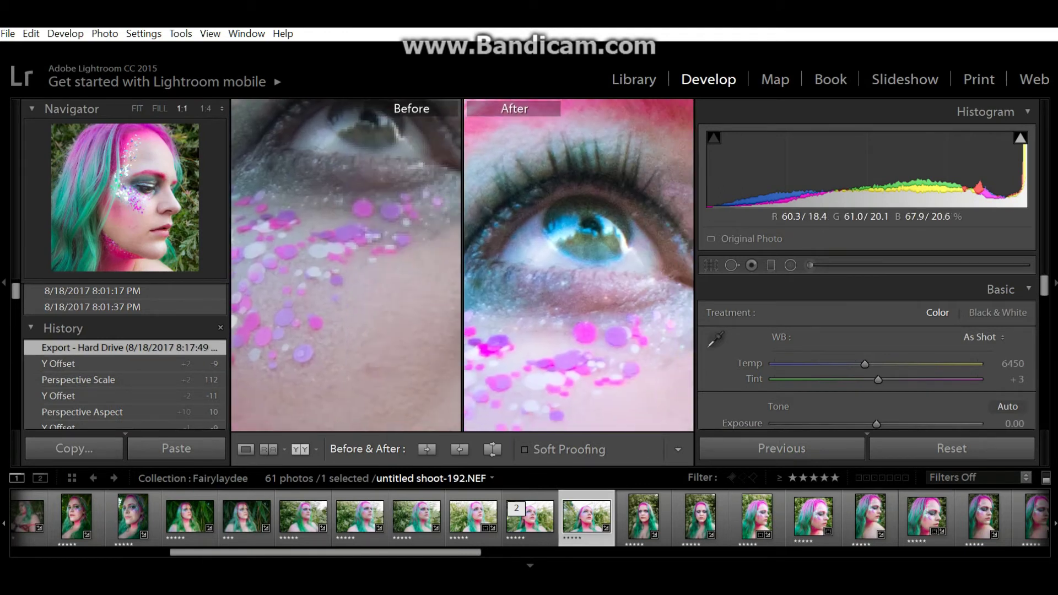
{"action": "key", "text": "z"}
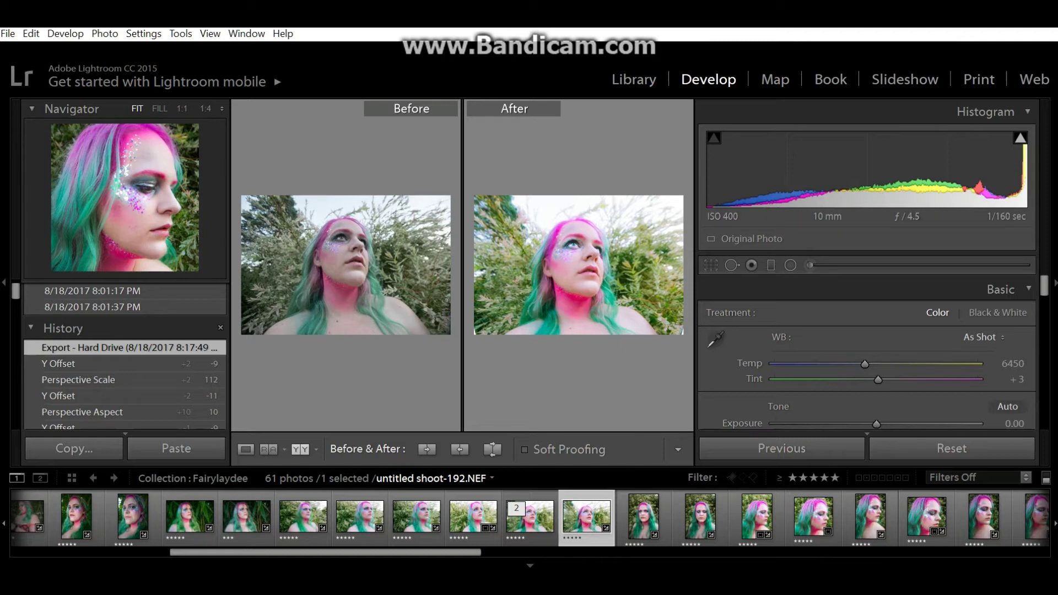
Switch Remove Chromatic Aberration and Enable Profile Corrections off and on again to compare the effect of the lens corrections
{"action": "mouse_move", "coordinate": [1044, 285]}
{"action": "left_mouse_down"}
{"action": "mouse_move", "coordinate": [1044, 309]}
{"action": "mouse_move", "coordinate": [1043, 285]}
{"action": "left_mouse_up"}
{"action": "scroll", "coordinate": [867, 358], "scroll_direction": "down", "scroll_amount": 8}
{"action": "left_click_drag", "start_coordinate": [1044, 327], "coordinate": [1044, 338]}
{"action": "scroll", "coordinate": [867, 353], "scroll_direction": "down", "scroll_amount": 2}
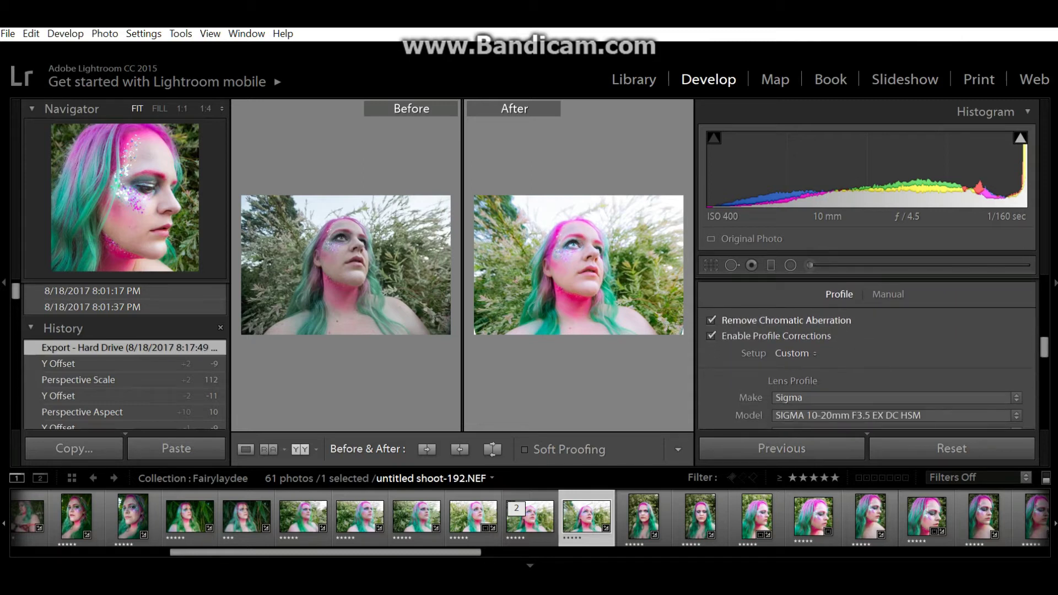
{"action": "left_click", "coordinate": [711, 320]}
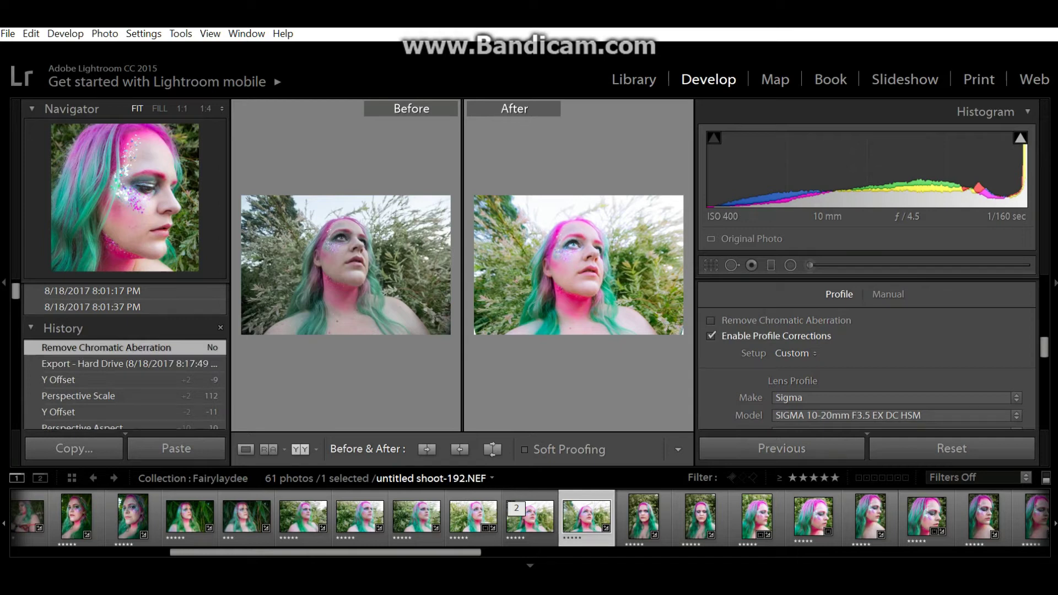
{"action": "left_click", "coordinate": [712, 336]}
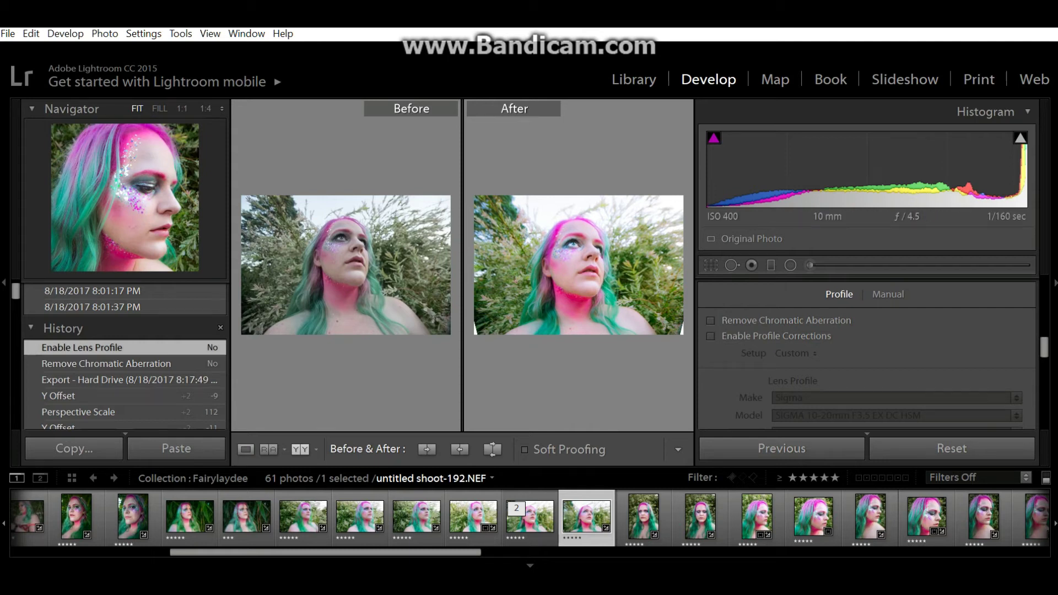
{"action": "left_click", "coordinate": [711, 320]}
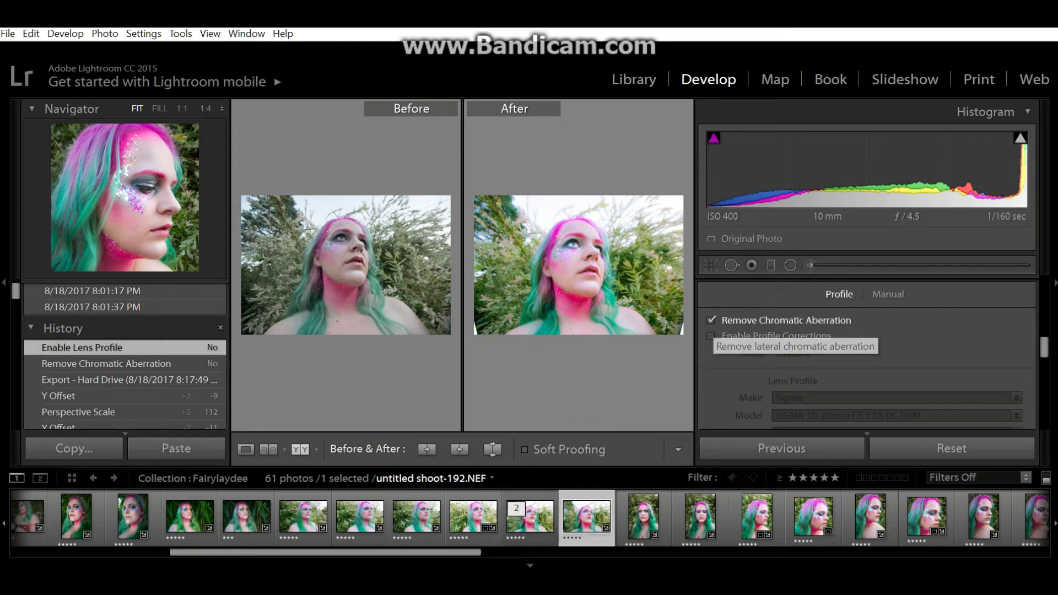
{"action": "left_click", "coordinate": [711, 336]}
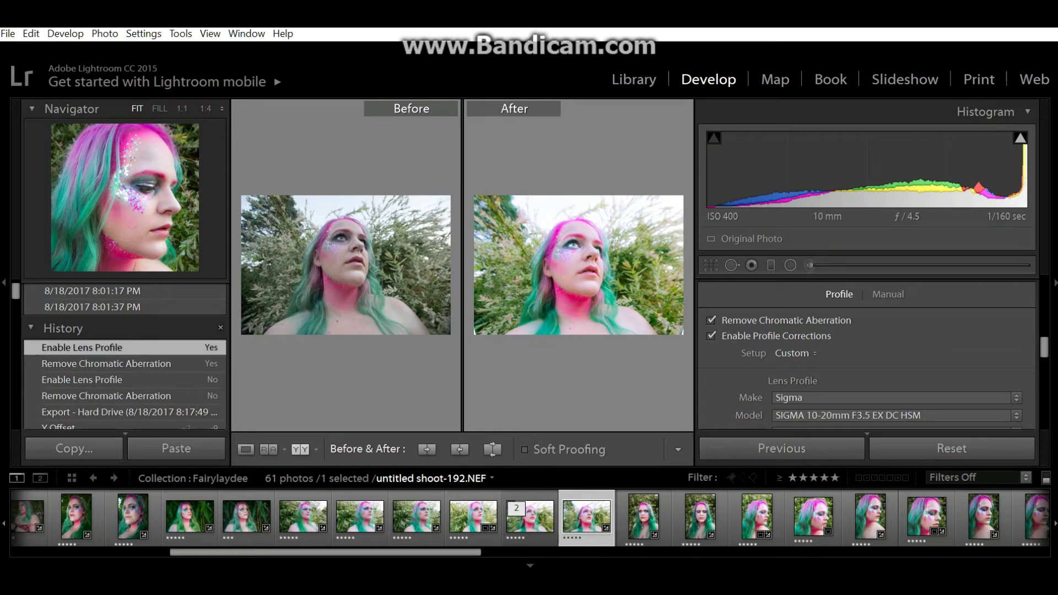
Try the SIGMA 10-20mm F4-5.6 EX DC HSM lens model and switch back to SIGMA 10-20mm F3.5 EX DC HSM
{"action": "scroll", "coordinate": [867, 353], "scroll_direction": "down", "scroll_amount": 1}
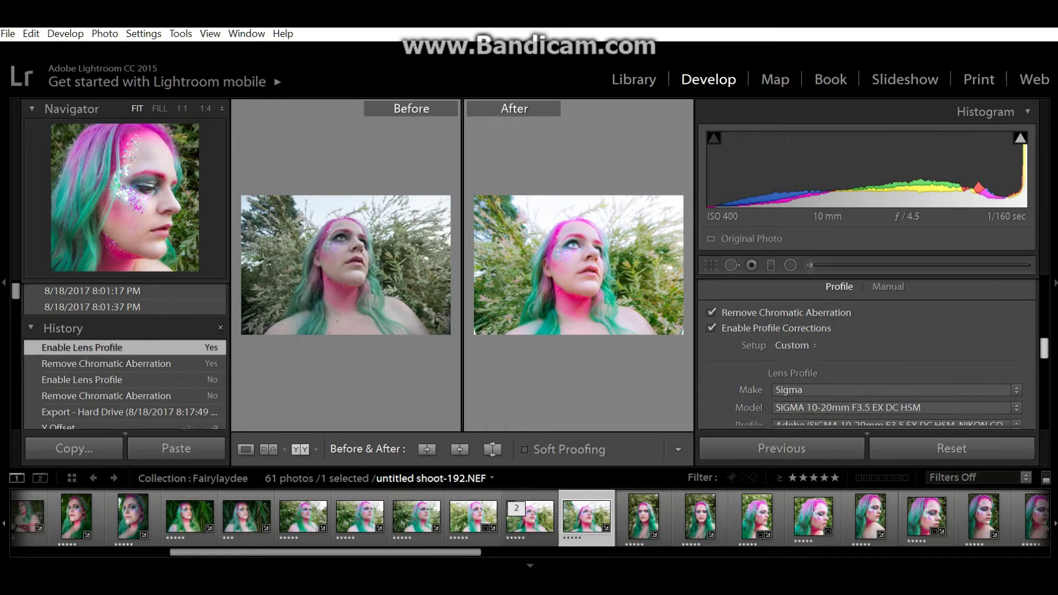
{"action": "left_click", "coordinate": [892, 383]}
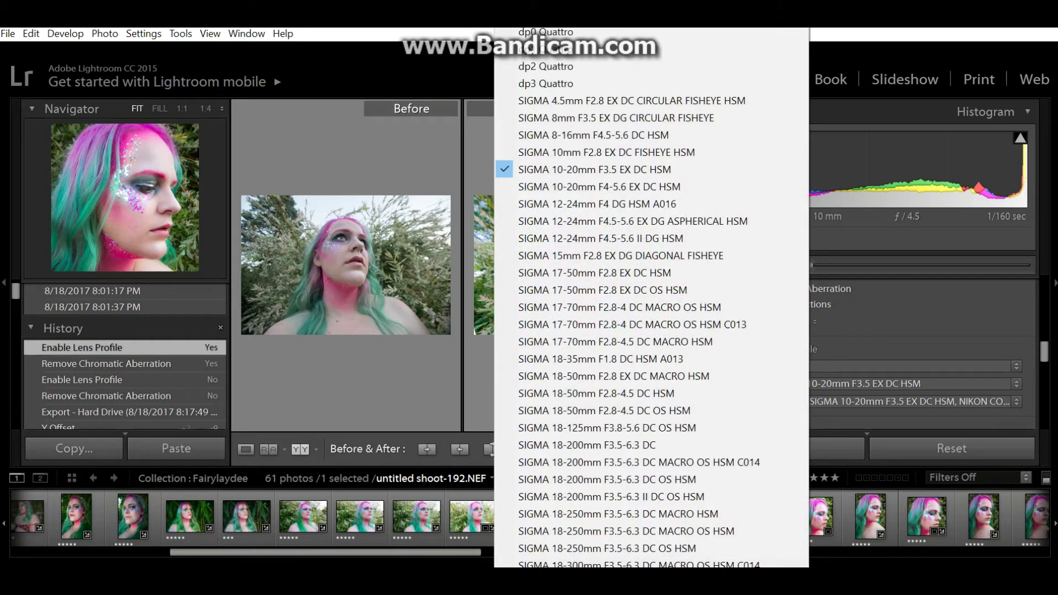
{"action": "key", "text": "Up"}
{"action": "key", "text": "Up"}
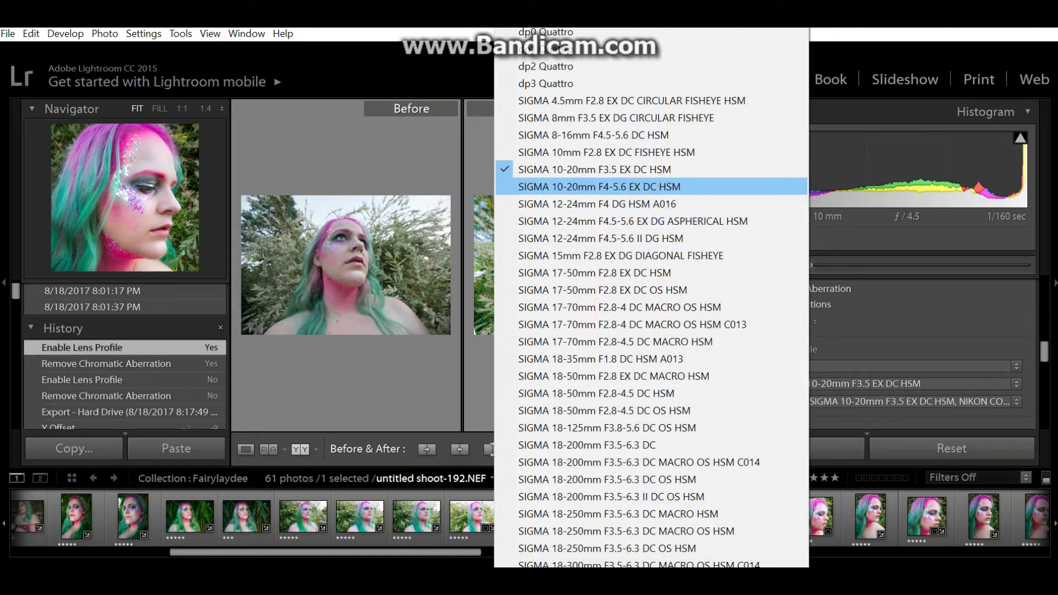
{"action": "key", "text": "Up"}
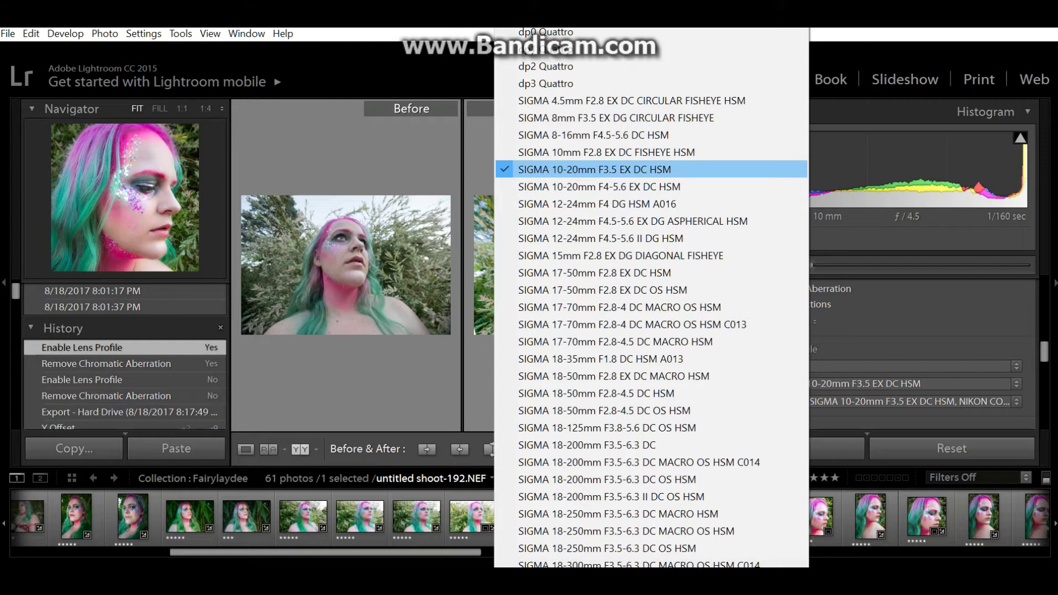
{"action": "key", "text": "Down"}
{"action": "key", "text": "Return"}
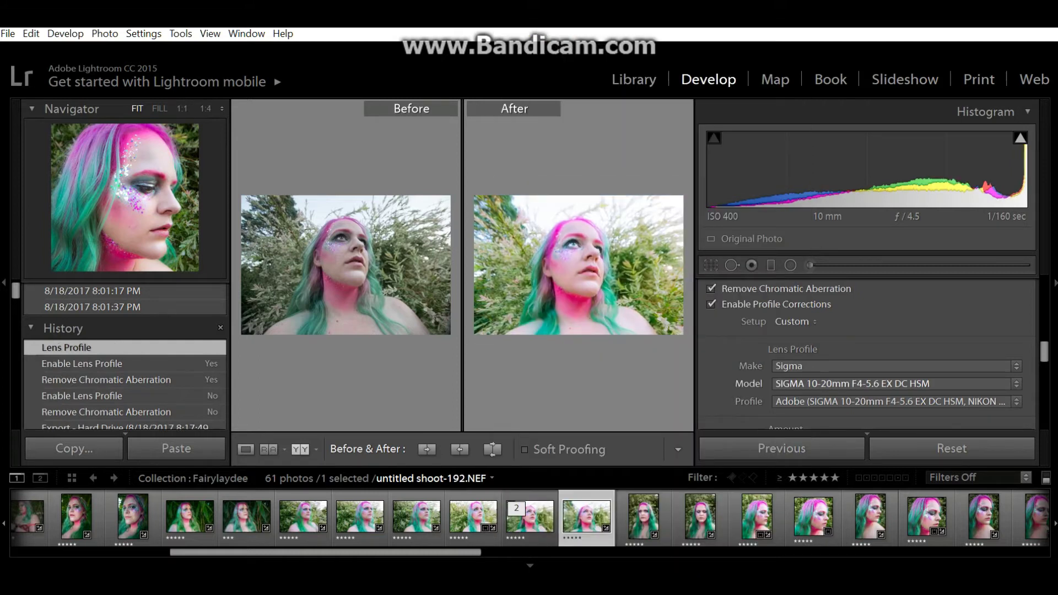
{"action": "left_click", "coordinate": [825, 383]}
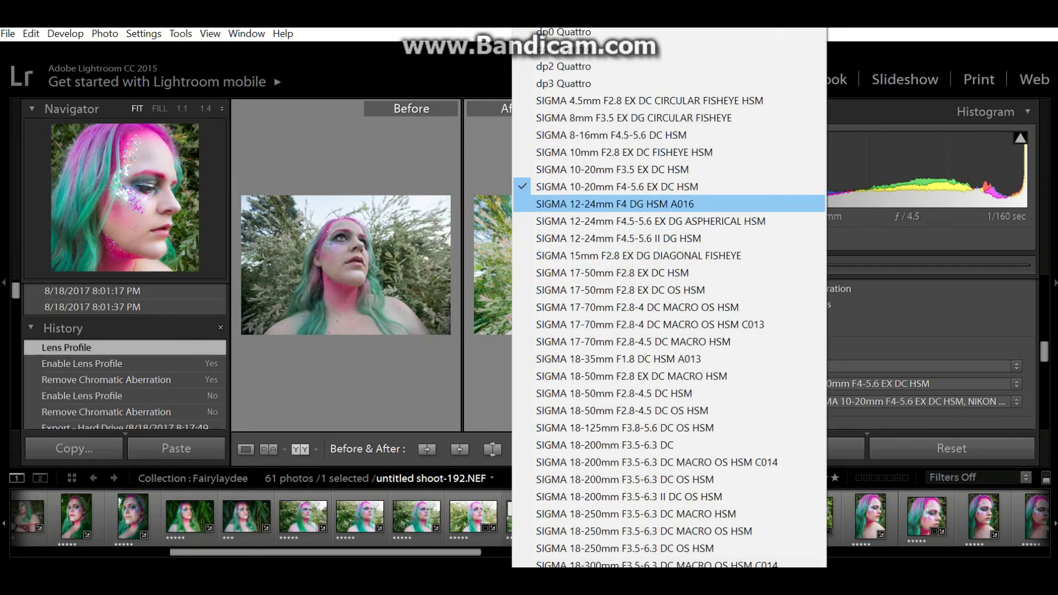
{"action": "left_click", "coordinate": [669, 169]}
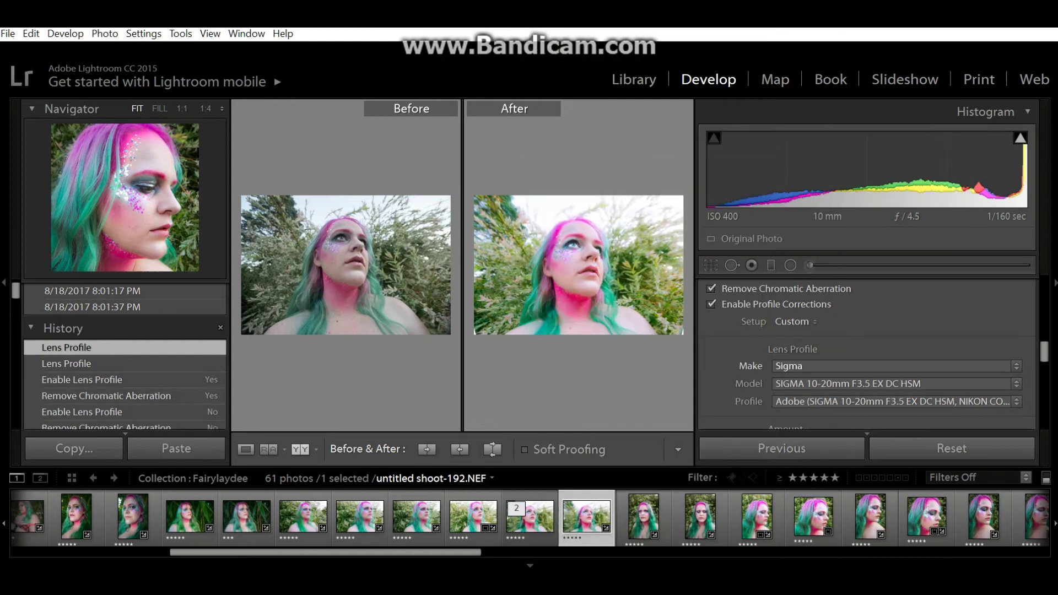
Set the lens profile model to SIGMA 10-20mm F4-5.6 EX DC HSM
{"action": "left_click", "coordinate": [799, 384]}
{"action": "key", "text": "Up"}
{"action": "key", "text": "Up"}
{"action": "key", "text": "Up"}
{"action": "key", "text": "Up"}
{"action": "key", "text": "Up"}
{"action": "key", "text": "Up"}
{"action": "key", "text": "Up"}
{"action": "key", "text": "Return"}
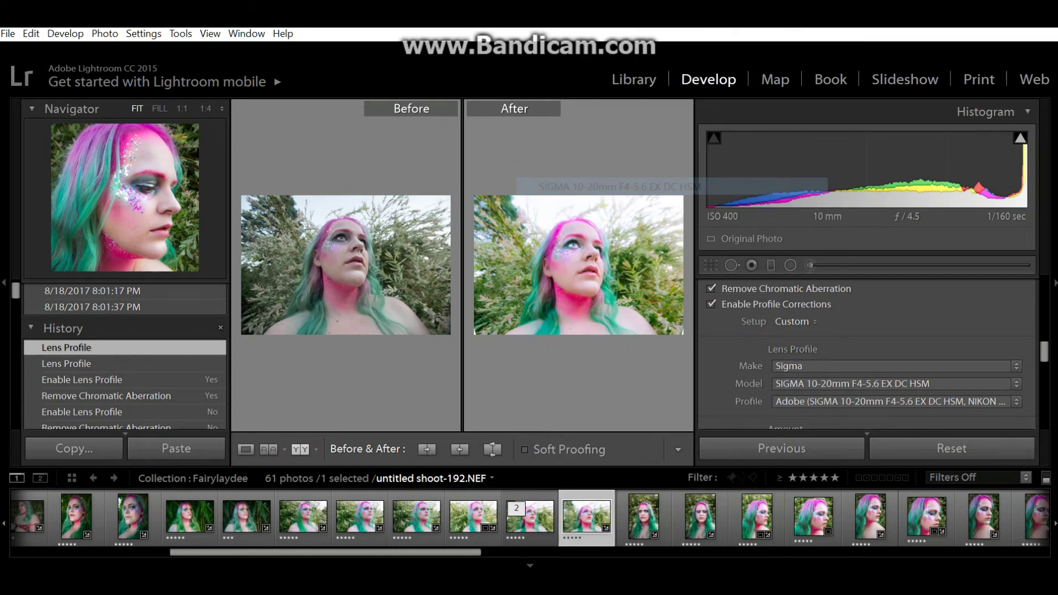
Set the lens profile model to SIGMA 10-20mm F3.5 EX DC HSM
{"action": "key", "text": "space"}
{"action": "key", "text": "Up"}
{"action": "key", "text": "Up"}
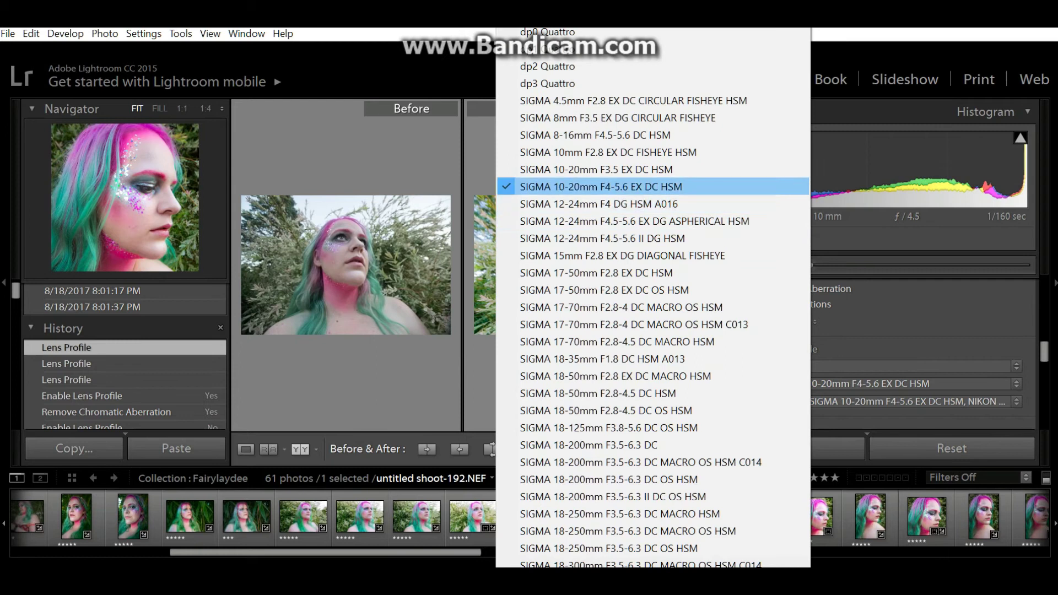
{"action": "key", "text": "Return"}
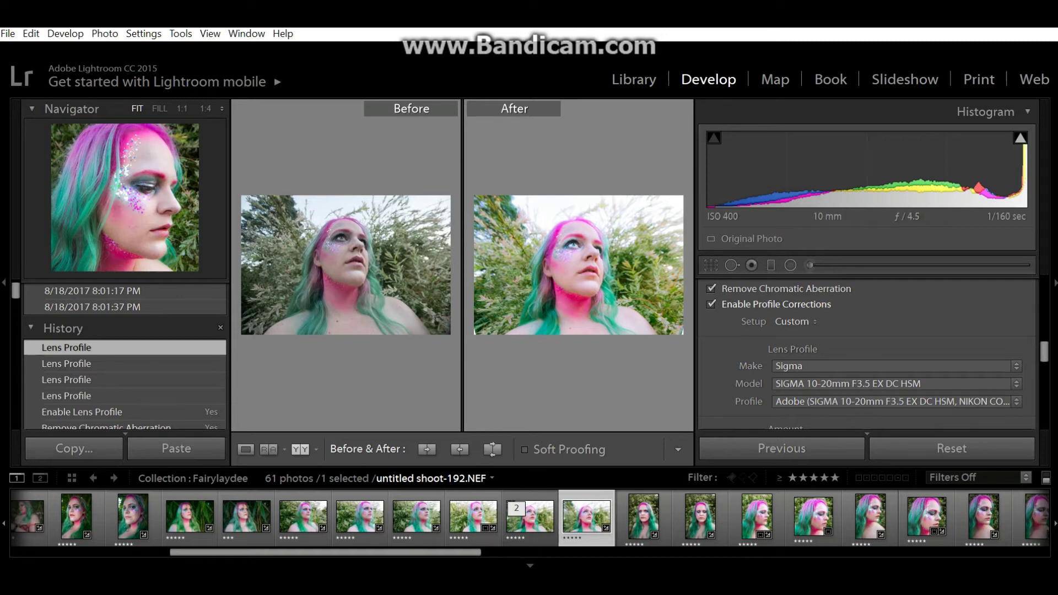
Examine the lens profile's Distortion and Vignetting amounts and the portrait's Upright and Transform settings
{"action": "scroll", "coordinate": [867, 352], "scroll_direction": "up", "scroll_amount": 2}
{"action": "left_click_drag", "start_coordinate": [1044, 352], "coordinate": [1045, 381]}
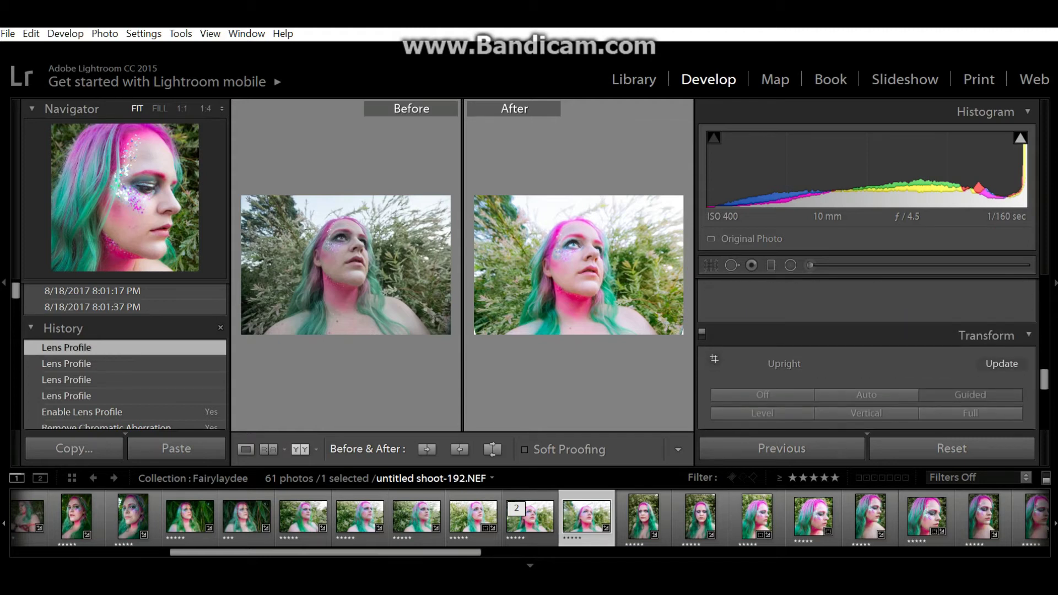
{"action": "scroll", "coordinate": [849, 331], "scroll_direction": "down", "scroll_amount": 3}
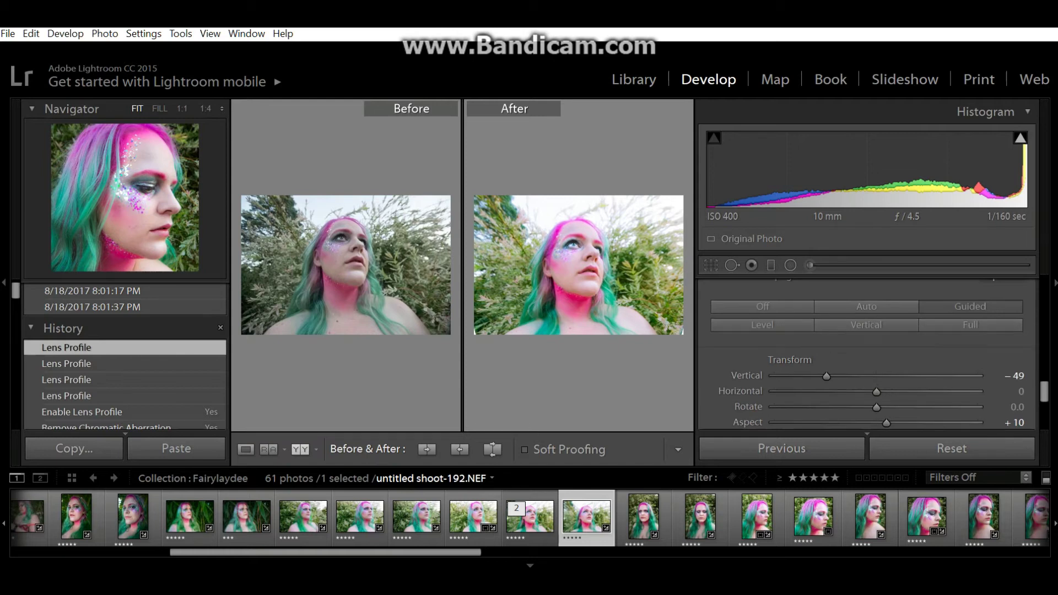
{"action": "scroll", "coordinate": [867, 353], "scroll_direction": "up", "scroll_amount": 6}
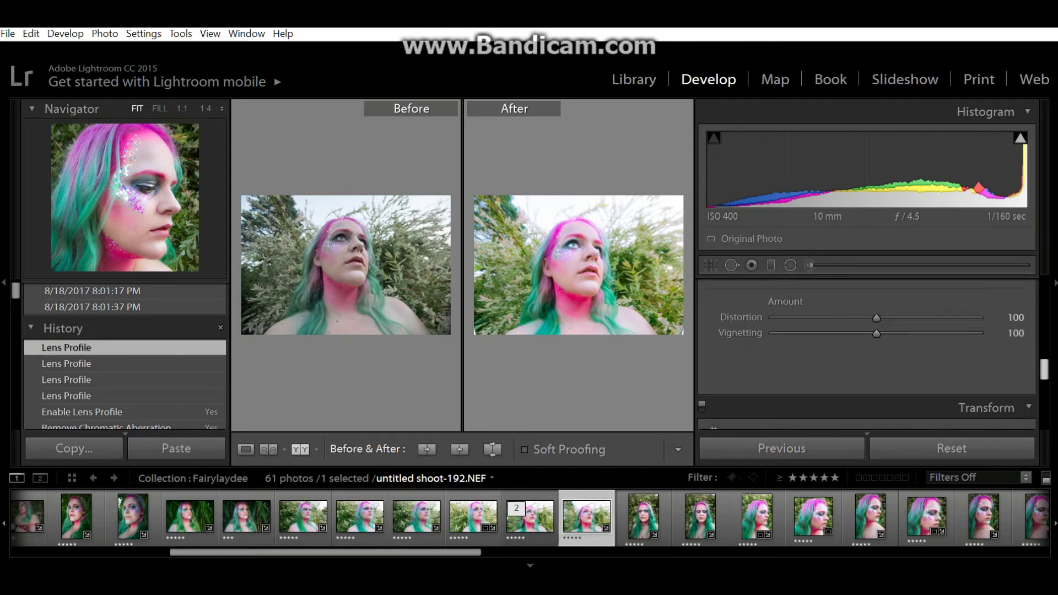
{"action": "scroll", "coordinate": [866, 352], "scroll_direction": "down", "scroll_amount": 3}
{"action": "scroll", "coordinate": [867, 353], "scroll_direction": "down", "scroll_amount": 4}
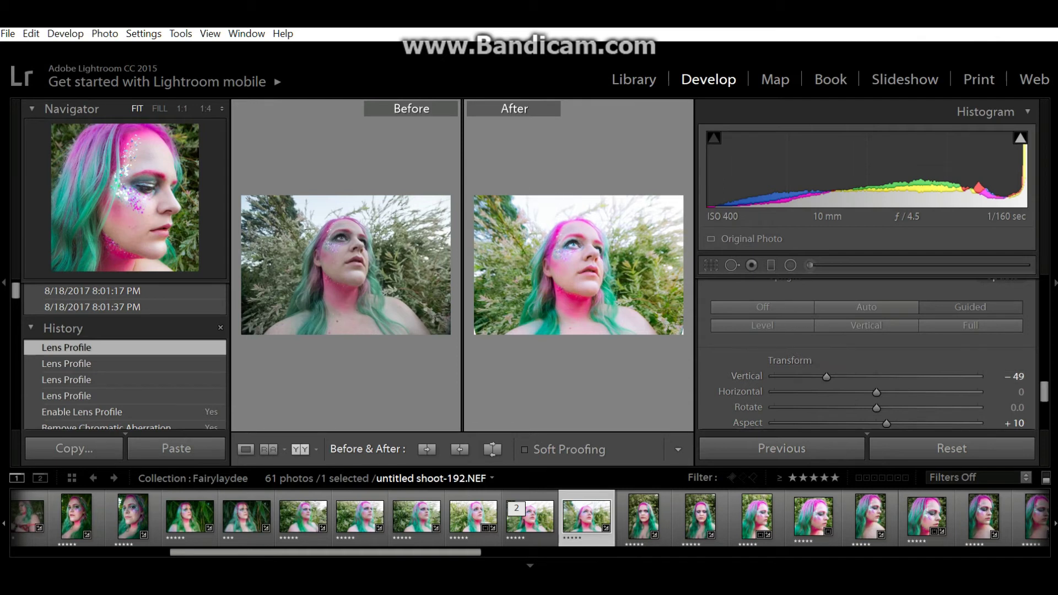
{"action": "scroll", "coordinate": [762, 325], "scroll_direction": "down", "scroll_amount": 1}
{"action": "scroll", "coordinate": [868, 353], "scroll_direction": "down", "scroll_amount": 1}
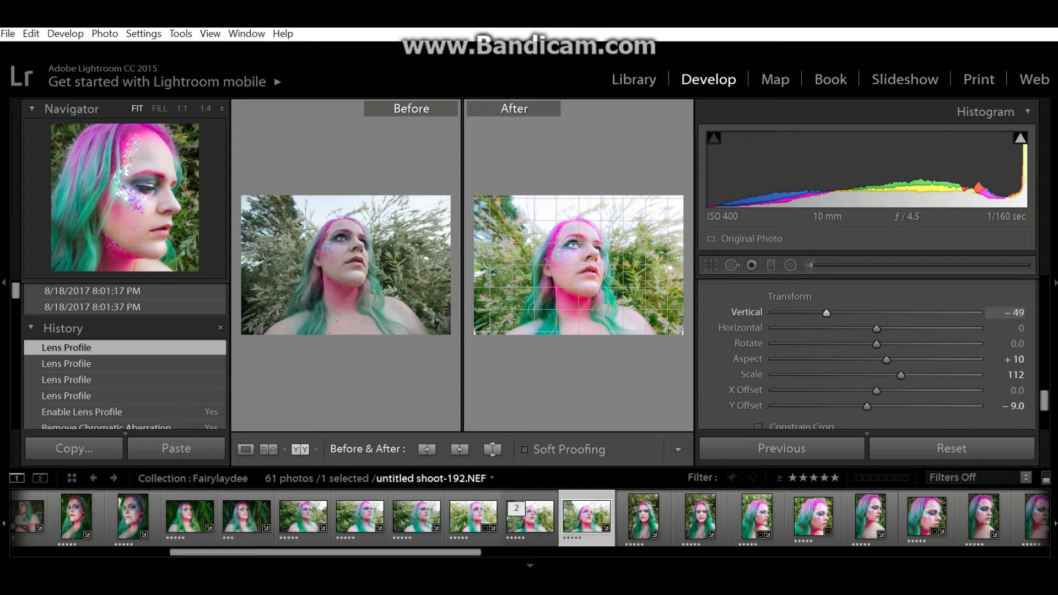
Try Vertical perspective at -1 and -59, and Horizontal at -26, -3 and +16, restoring the latest Lens Profile history state after each
{"action": "left_click_drag", "start_coordinate": [827, 312], "coordinate": [875, 313]}
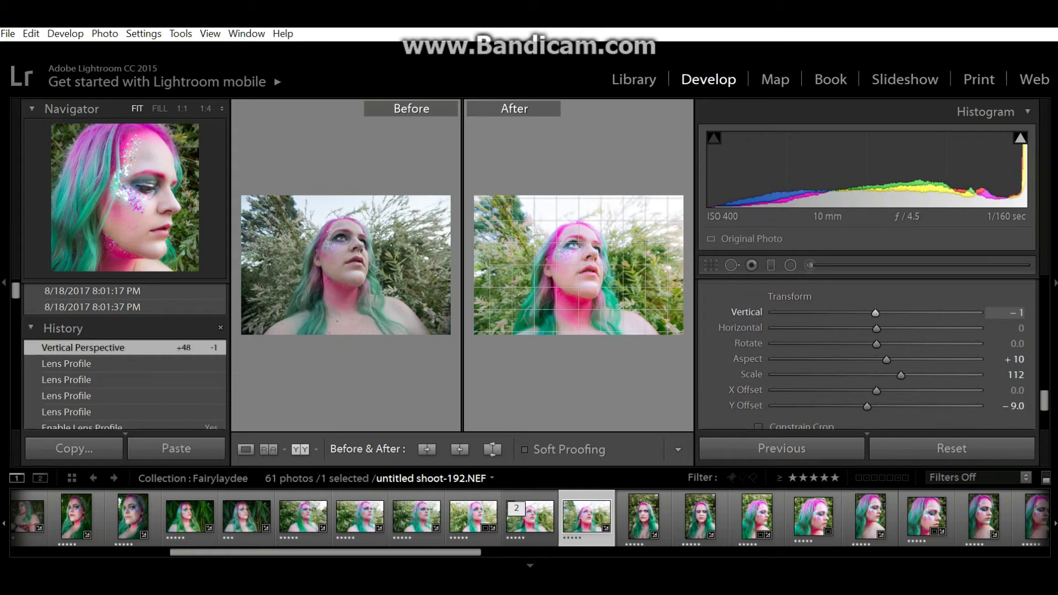
{"action": "left_click_drag", "start_coordinate": [875, 313], "coordinate": [817, 312]}
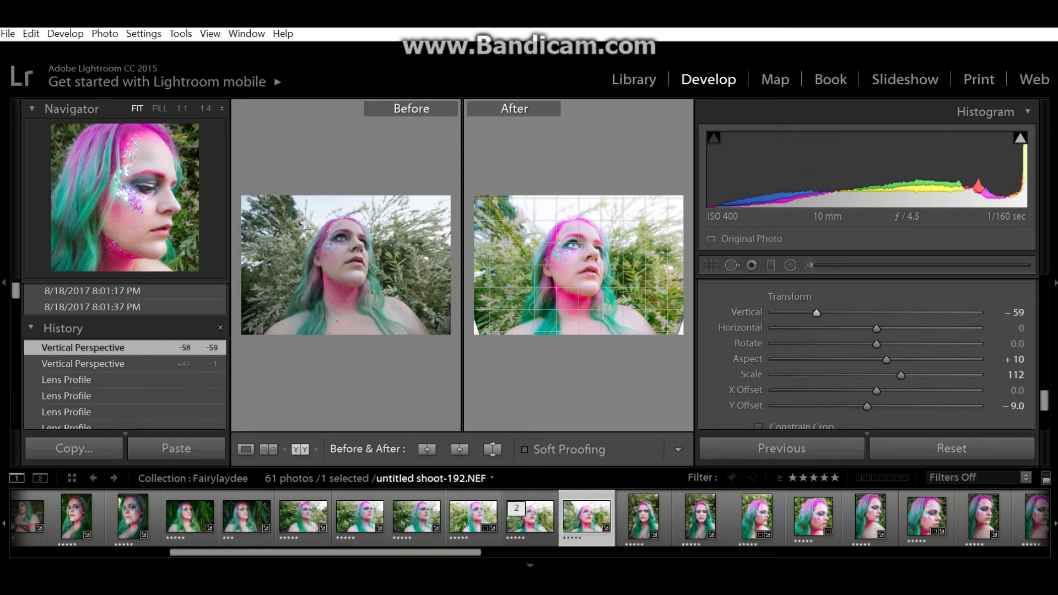
{"action": "left_click", "coordinate": [124, 380]}
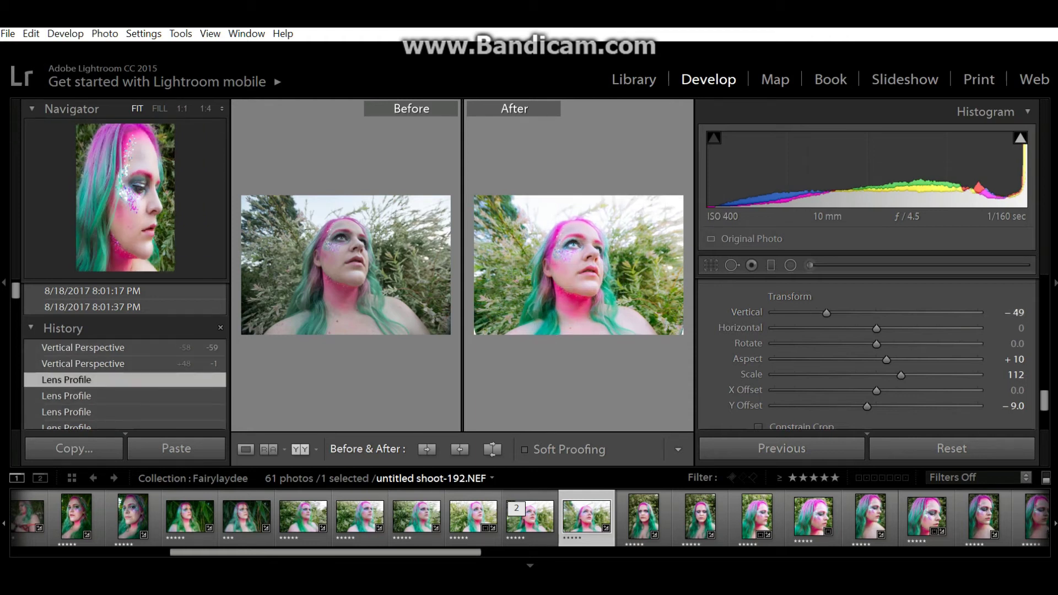
{"action": "mouse_move", "coordinate": [876, 329]}
{"action": "left_mouse_down"}
{"action": "mouse_move", "coordinate": [850, 329]}
{"action": "mouse_move", "coordinate": [892, 328]}
{"action": "left_mouse_up"}
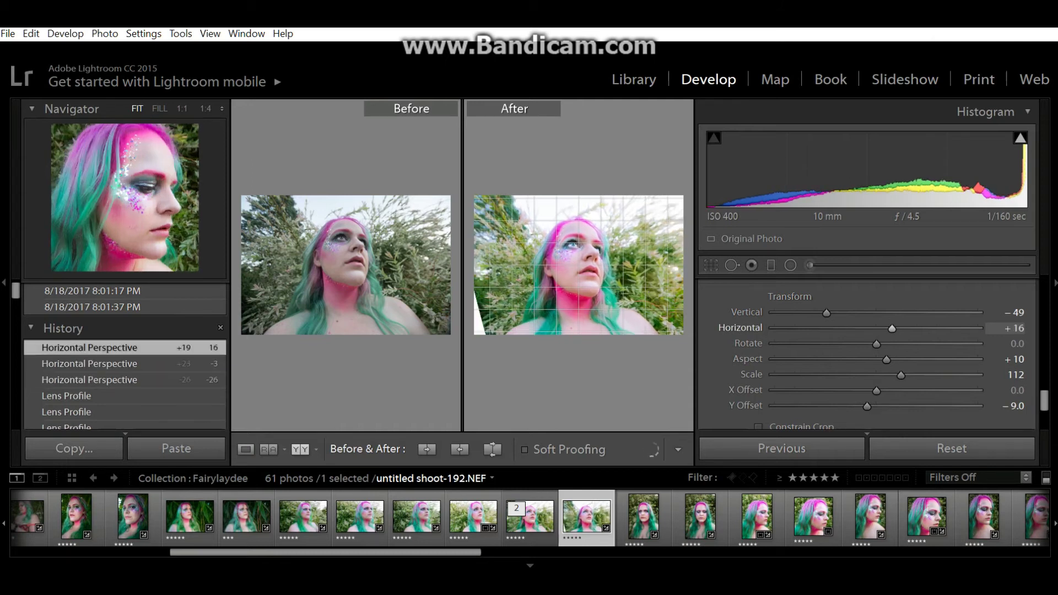
{"action": "left_click", "coordinate": [88, 395]}
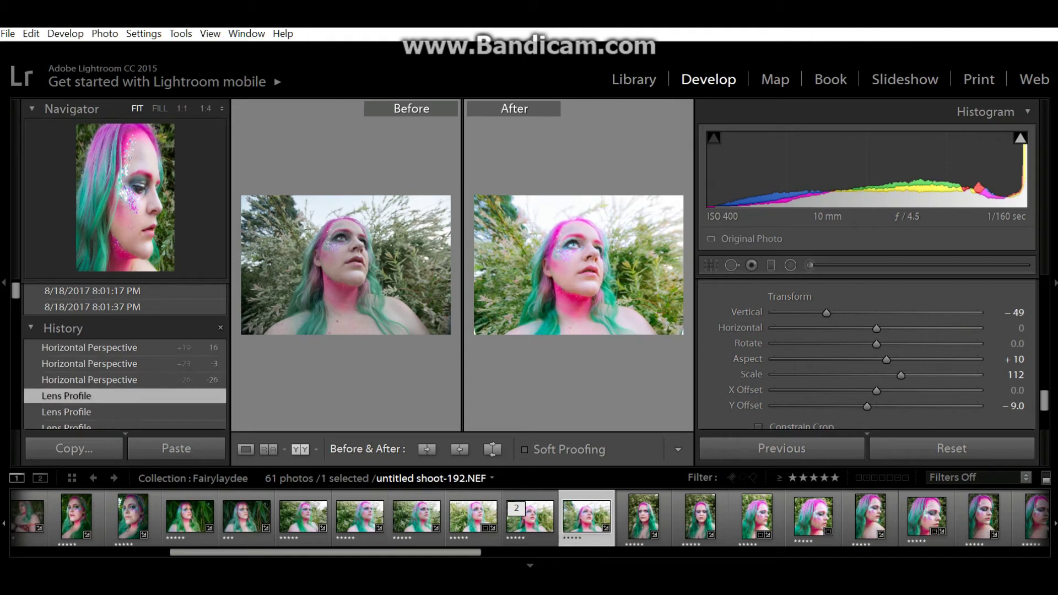
Compare with untitled shoot-151-Edit.psd, and try Aspect 0, Scale 110 and both offsets at -1.4 on the NEF, restoring the Lens Profile state
{"action": "left_click", "coordinate": [529, 518]}
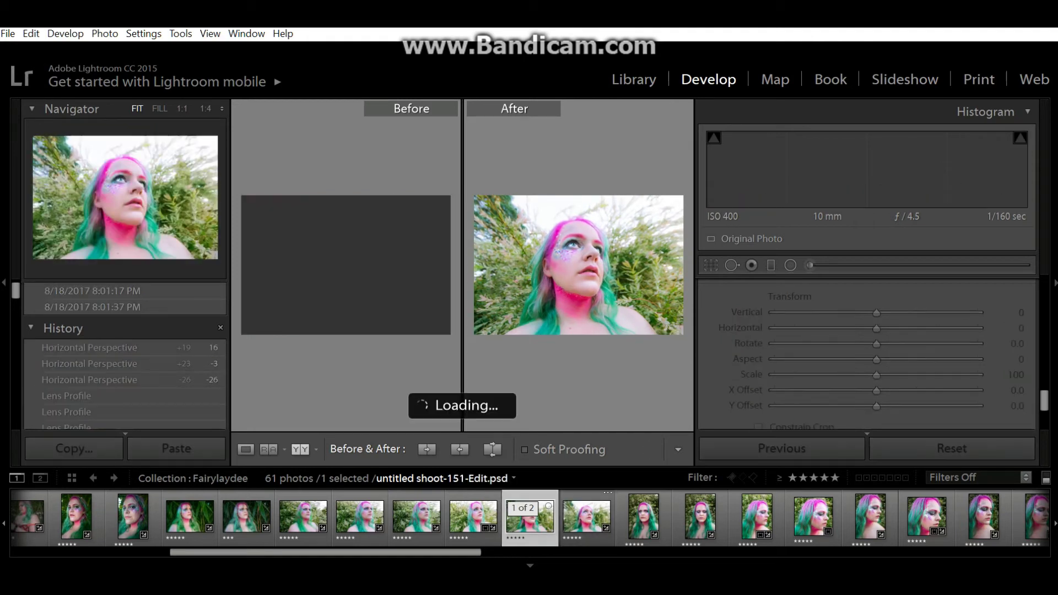
{"action": "left_click", "coordinate": [586, 518]}
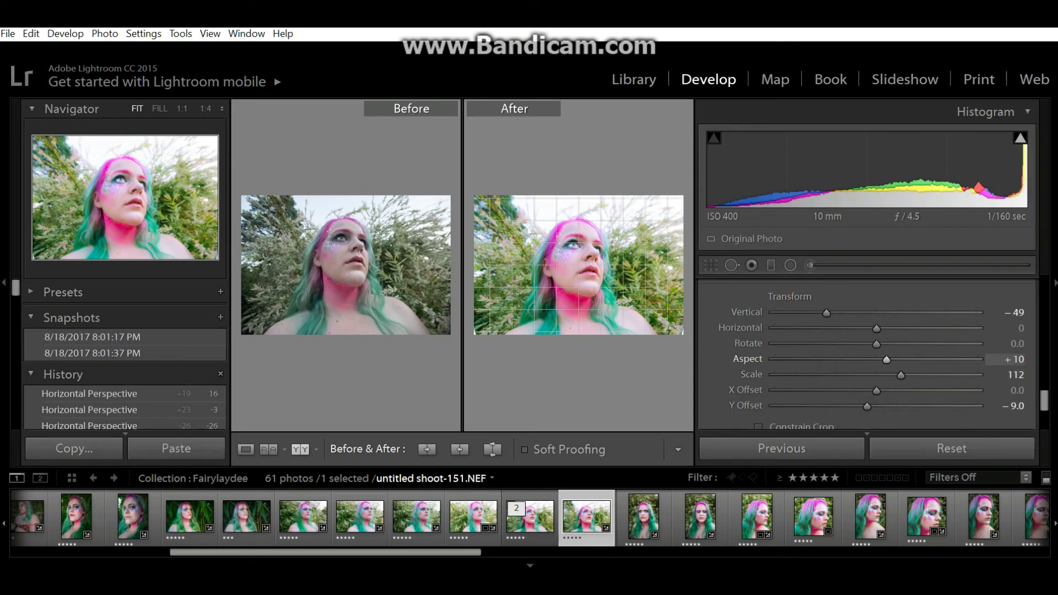
{"action": "mouse_move", "coordinate": [886, 360]}
{"action": "left_mouse_down"}
{"action": "mouse_move", "coordinate": [863, 360]}
{"action": "mouse_move", "coordinate": [876, 360]}
{"action": "mouse_move", "coordinate": [879, 390]}
{"action": "mouse_move", "coordinate": [890, 391]}
{"action": "mouse_move", "coordinate": [874, 390]}
{"action": "mouse_move", "coordinate": [891, 406]}
{"action": "mouse_move", "coordinate": [874, 407]}
{"action": "mouse_move", "coordinate": [914, 375]}
{"action": "mouse_move", "coordinate": [898, 376]}
{"action": "left_mouse_up"}
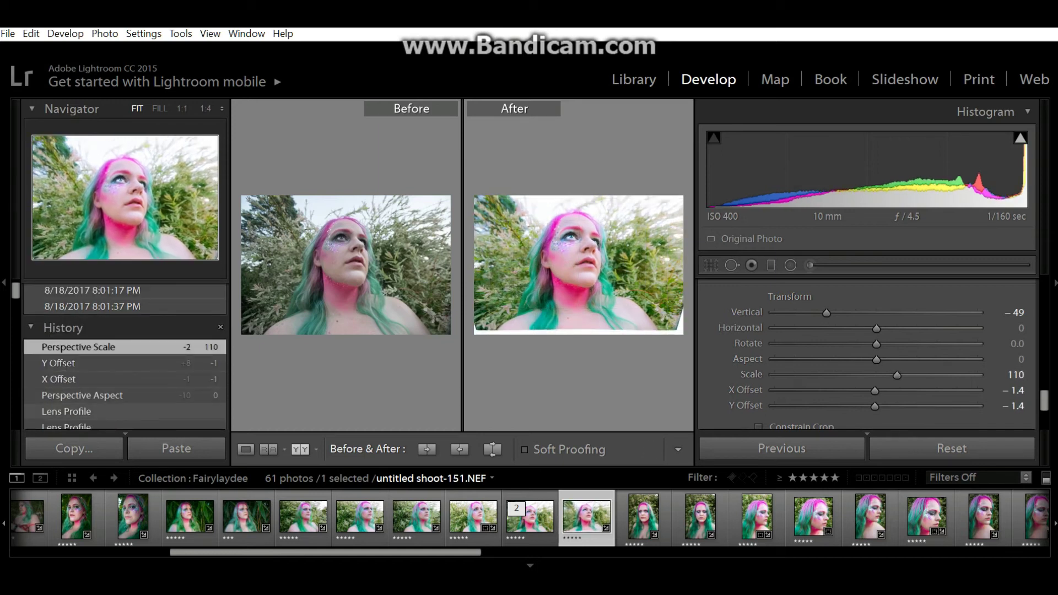
{"action": "left_click", "coordinate": [67, 411]}
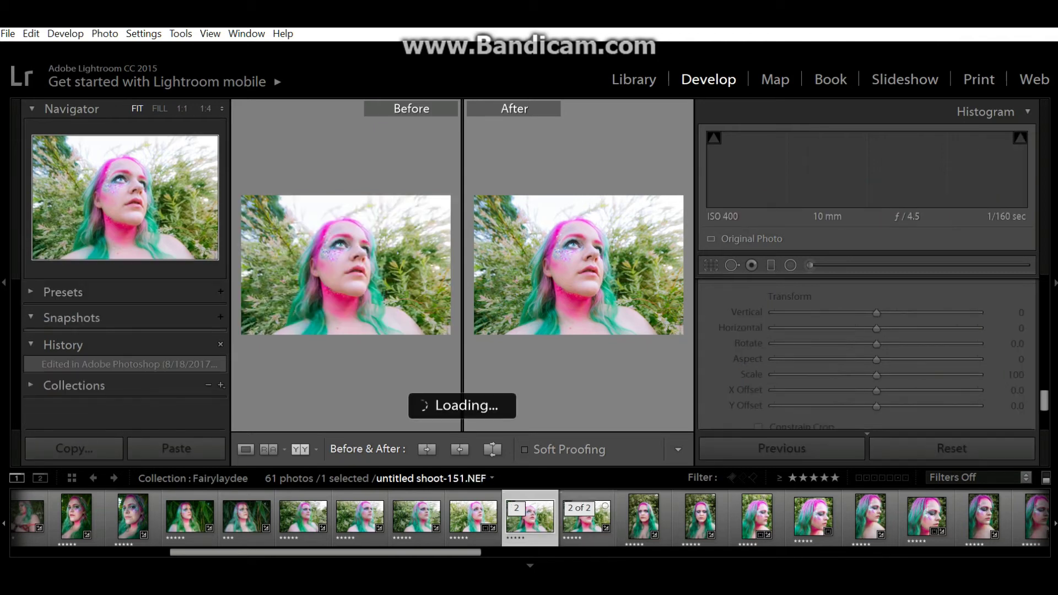
{"action": "left_click", "coordinate": [586, 517]}
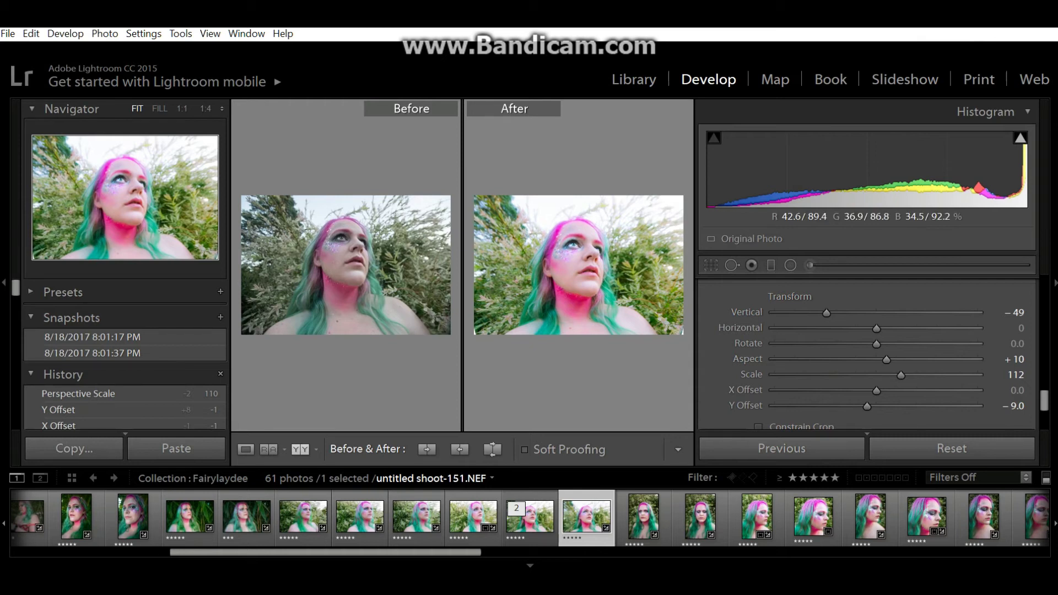
Reset the Vertical perspective to 0 and set it to -48 to compare its effect on the portrait
{"action": "scroll", "coordinate": [876, 355], "scroll_direction": "down", "scroll_amount": 1}
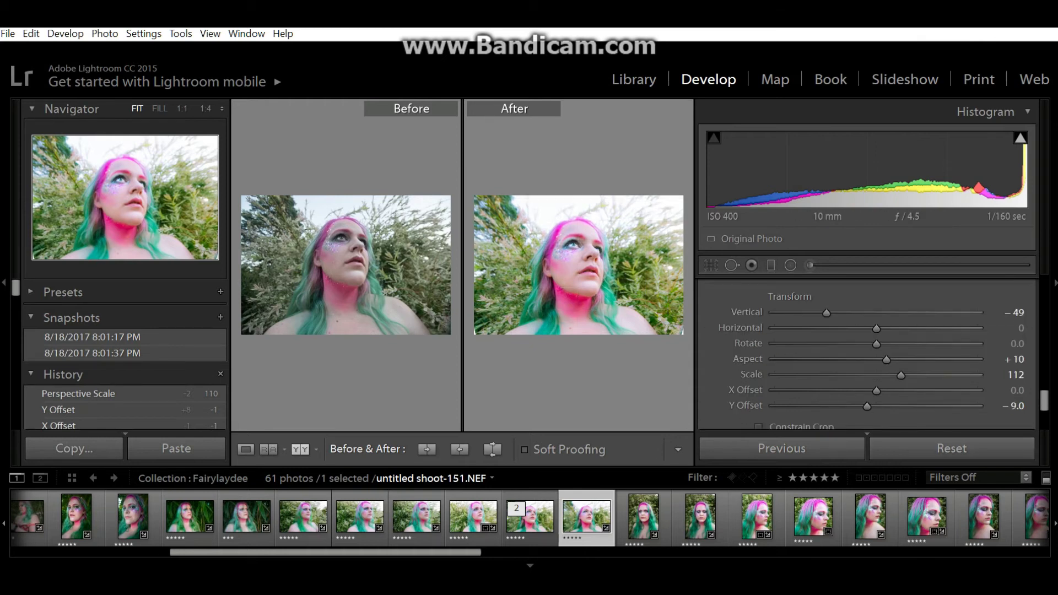
{"action": "scroll", "coordinate": [876, 355], "scroll_direction": "down", "scroll_amount": 1}
{"action": "scroll", "coordinate": [876, 356], "scroll_direction": "up", "scroll_amount": 2}
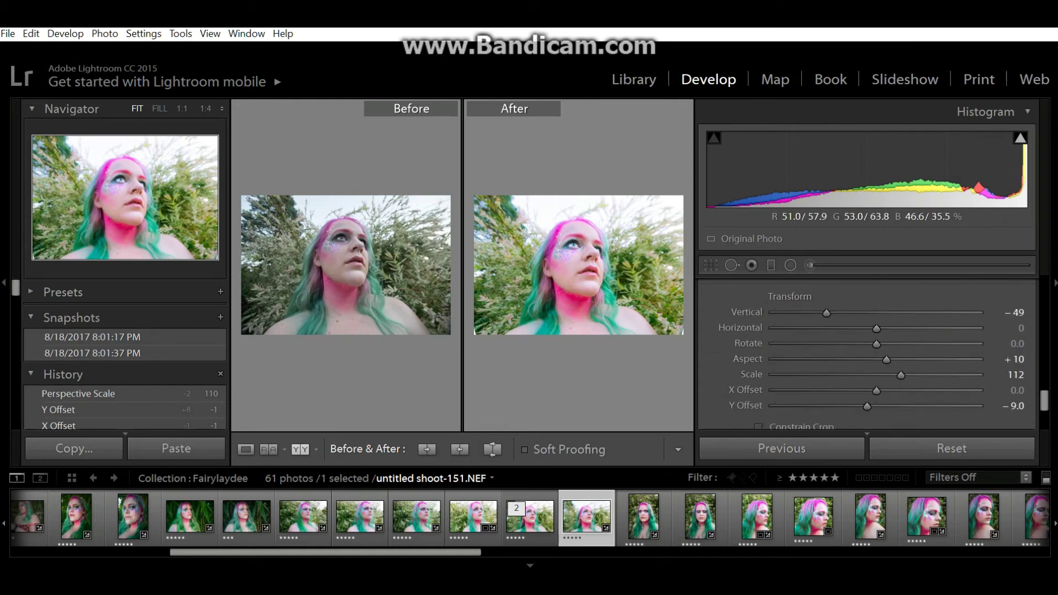
{"action": "left_click", "coordinate": [827, 313]}
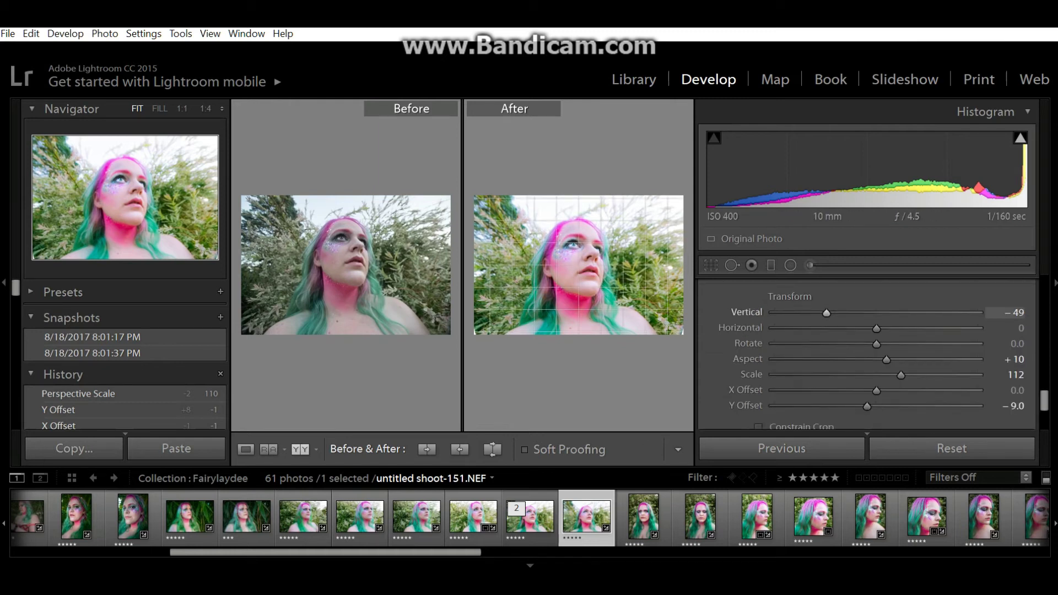
{"action": "double_click", "coordinate": [826, 313]}
{"action": "left_click_drag", "start_coordinate": [877, 313], "coordinate": [828, 312]}
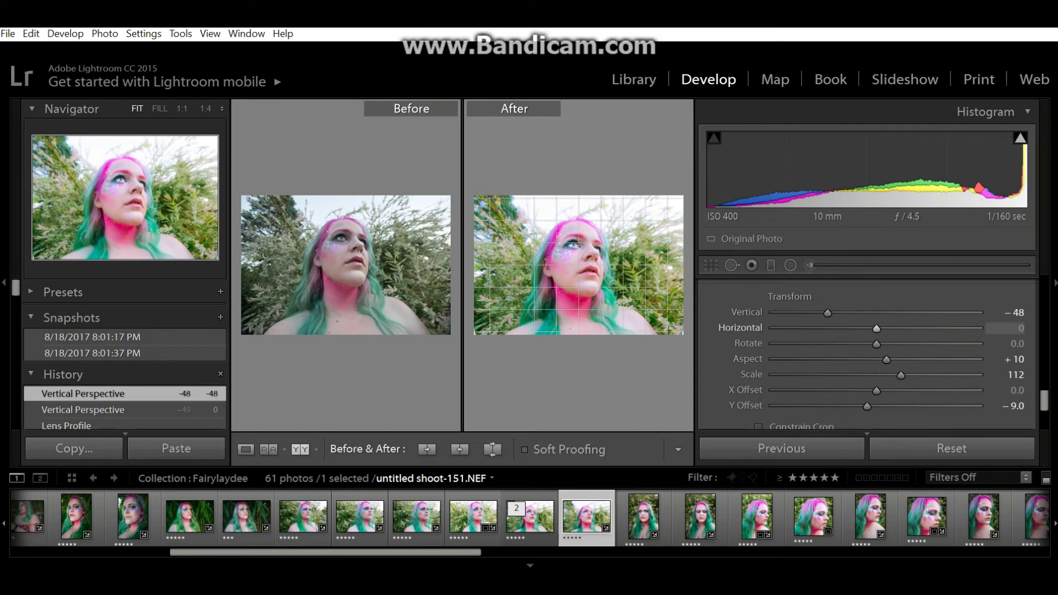
Try the perspective Aspect at +8 and +10, and restore the latest Lens Profile history state
{"action": "left_click_drag", "start_coordinate": [886, 359], "coordinate": [885, 360]}
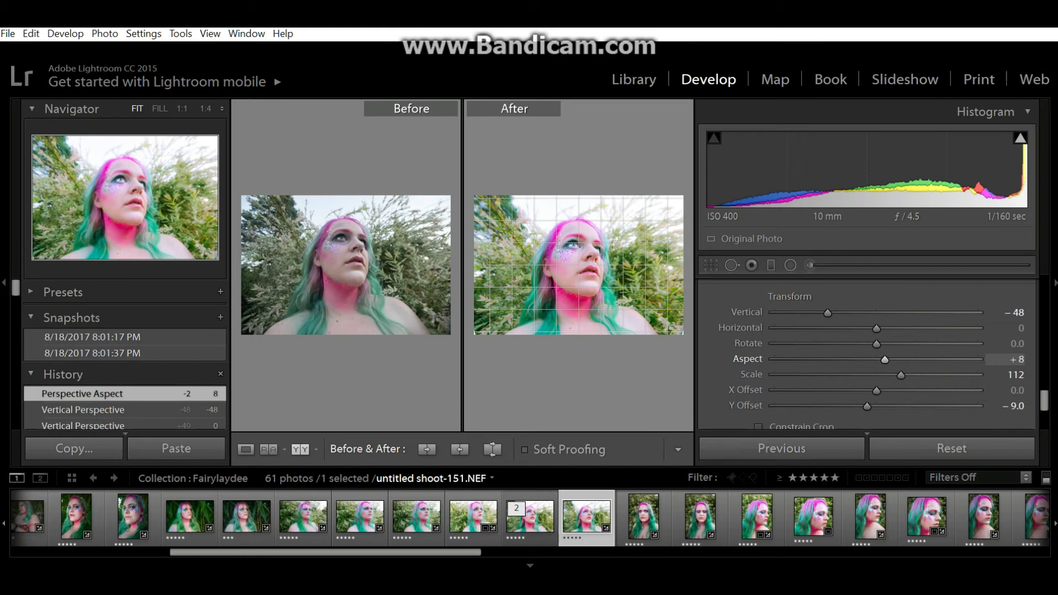
{"action": "mouse_move", "coordinate": [884, 359]}
{"action": "left_mouse_down"}
{"action": "mouse_move", "coordinate": [864, 359]}
{"action": "mouse_move", "coordinate": [949, 360]}
{"action": "mouse_move", "coordinate": [875, 360]}
{"action": "mouse_move", "coordinate": [887, 359]}
{"action": "left_mouse_up"}
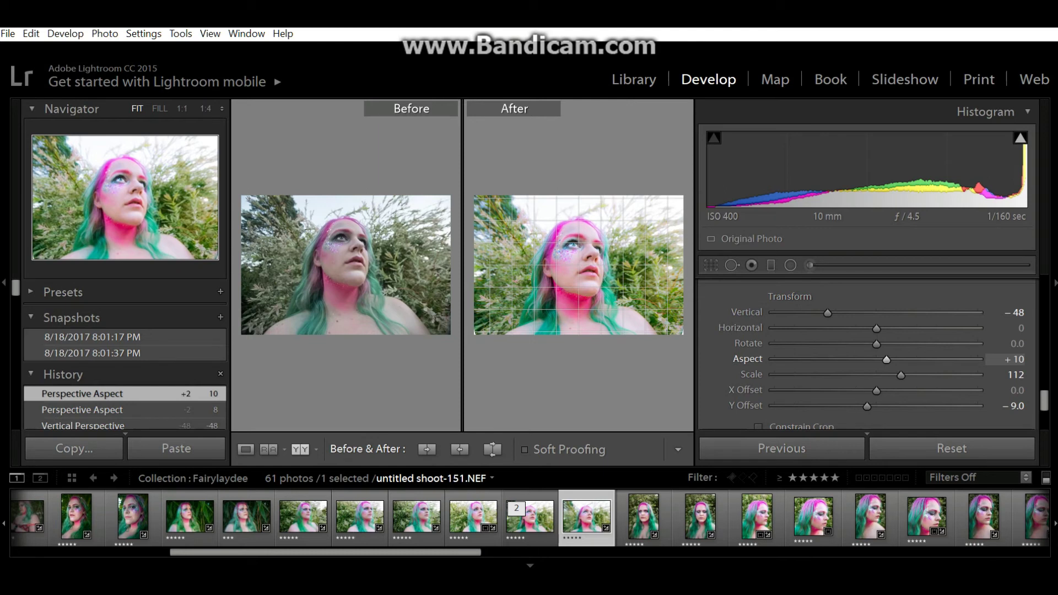
{"action": "scroll", "coordinate": [166, 405], "scroll_direction": "down", "scroll_amount": 1}
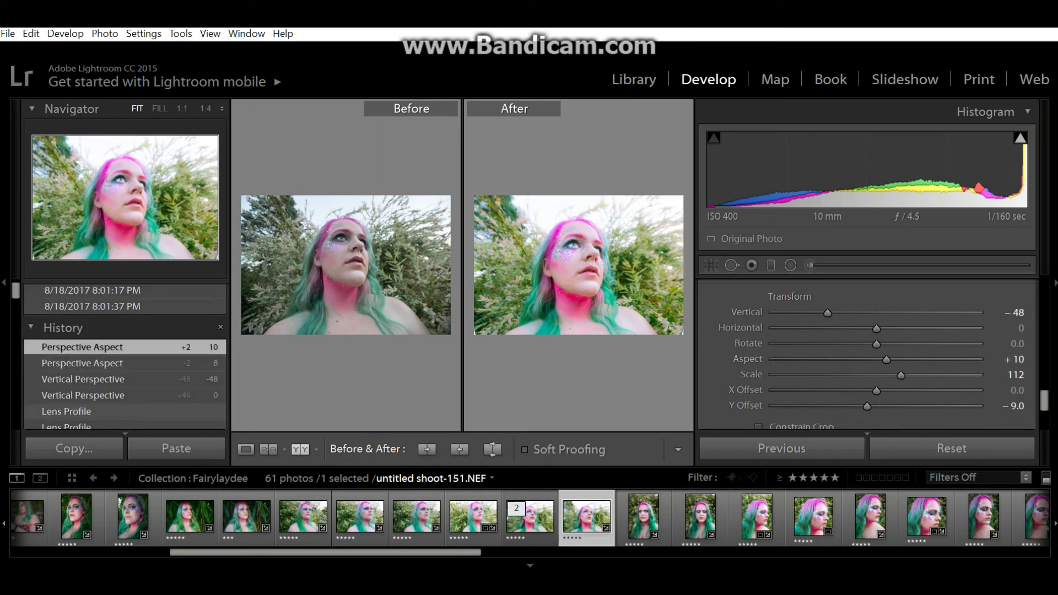
{"action": "left_click", "coordinate": [124, 412]}
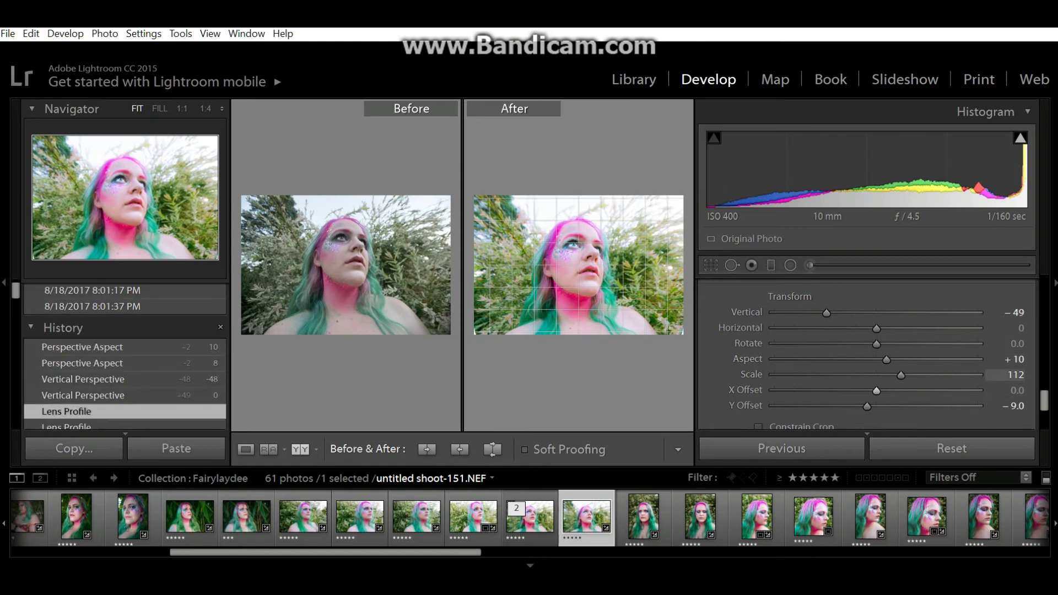
Try Scale at 101 and 111 and X Offset at +3.5 and +13.4, and restore the latest Lens Profile history state
{"action": "left_click_drag", "start_coordinate": [901, 374], "coordinate": [878, 375]}
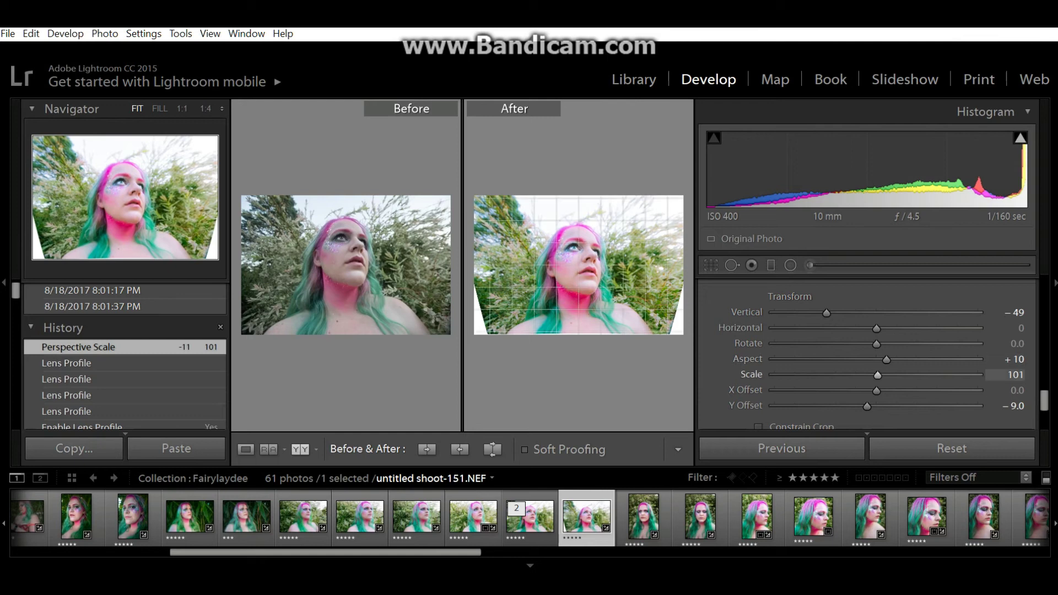
{"action": "mouse_move", "coordinate": [878, 374]}
{"action": "left_mouse_down"}
{"action": "mouse_move", "coordinate": [899, 375]}
{"action": "mouse_move", "coordinate": [869, 391]}
{"action": "mouse_move", "coordinate": [880, 391]}
{"action": "left_mouse_up"}
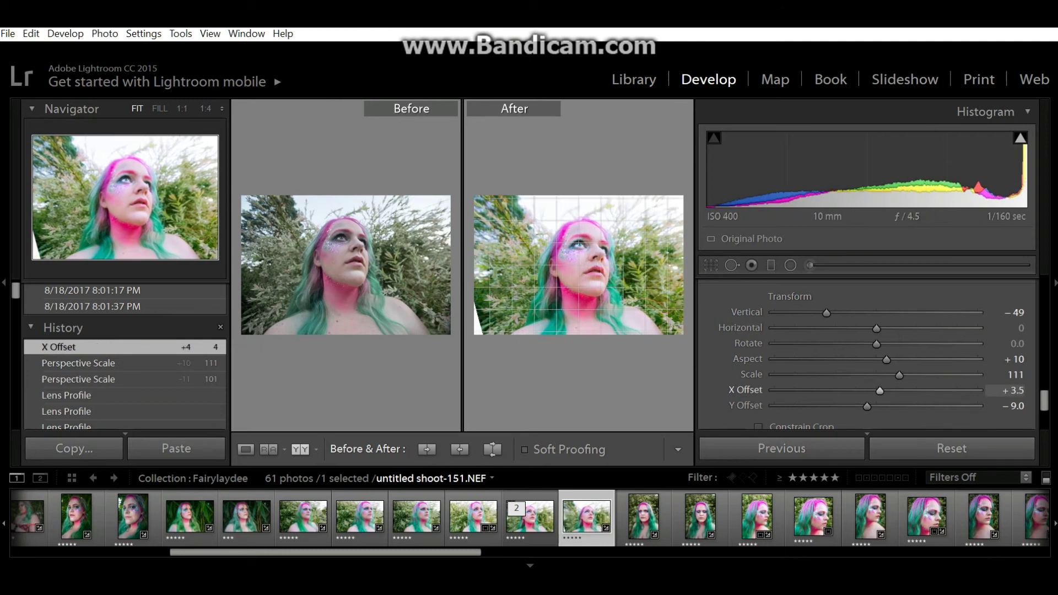
{"action": "left_click_drag", "start_coordinate": [880, 390], "coordinate": [889, 390]}
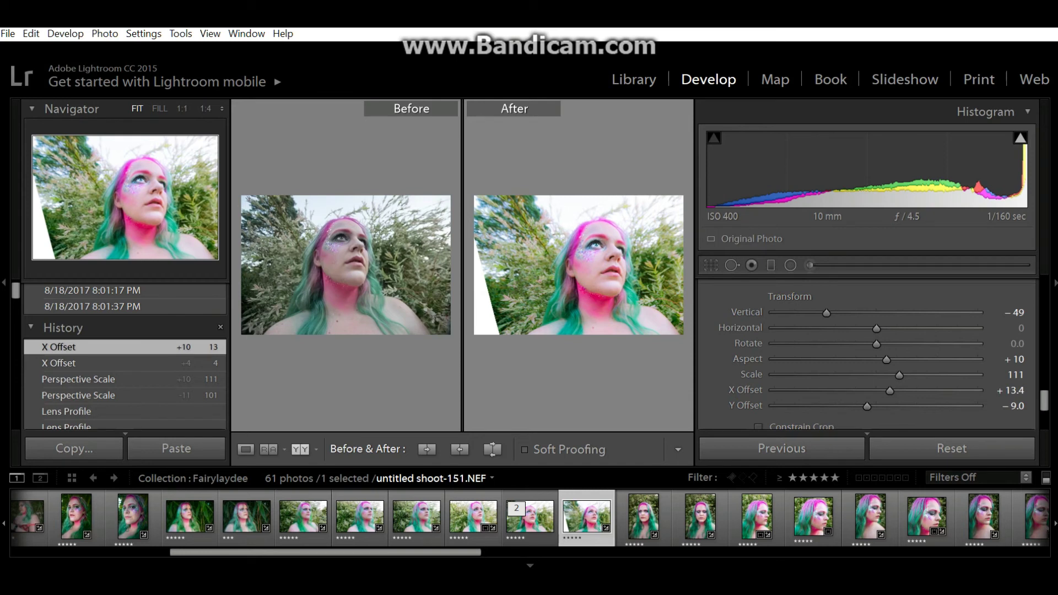
{"action": "left_click_drag", "start_coordinate": [890, 390], "coordinate": [889, 390]}
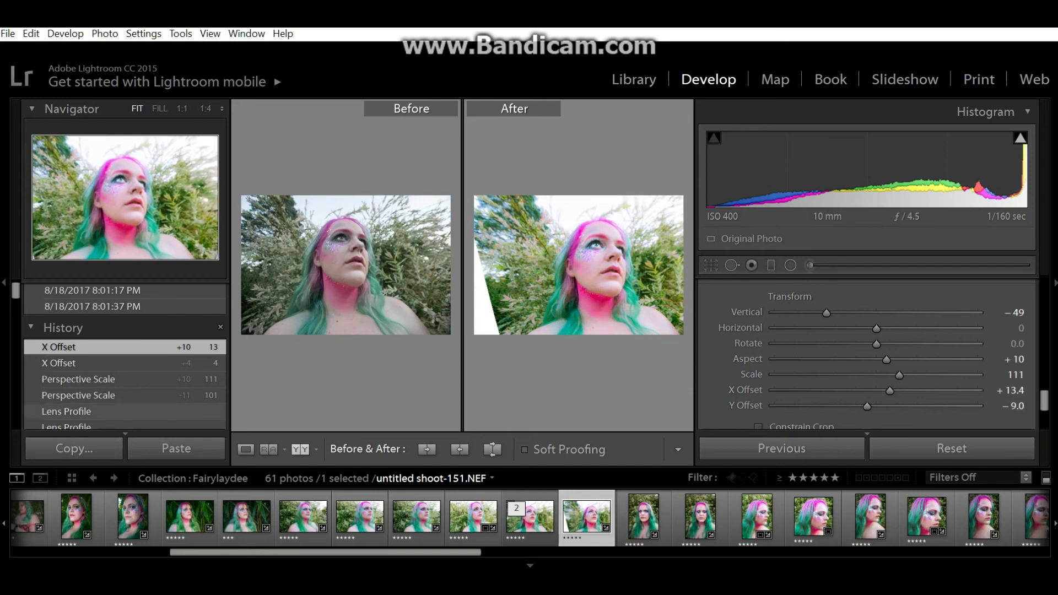
{"action": "left_click", "coordinate": [66, 411]}
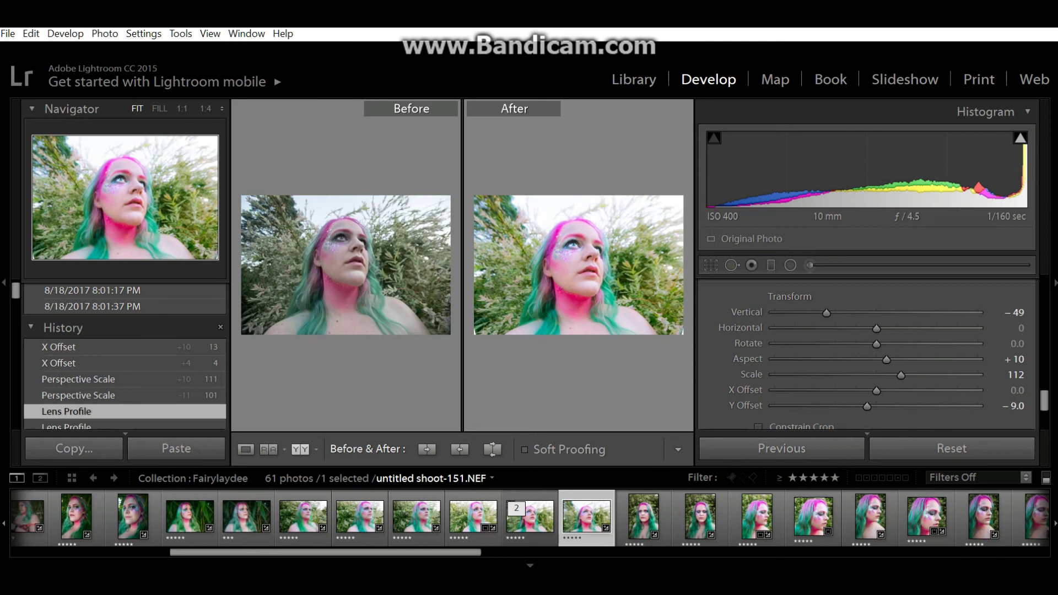
Examine the remaining Transform settings, including Constrain Crop, and the Effects and Camera Calibration sections below them
{"action": "scroll", "coordinate": [866, 355], "scroll_direction": "up", "scroll_amount": 1}
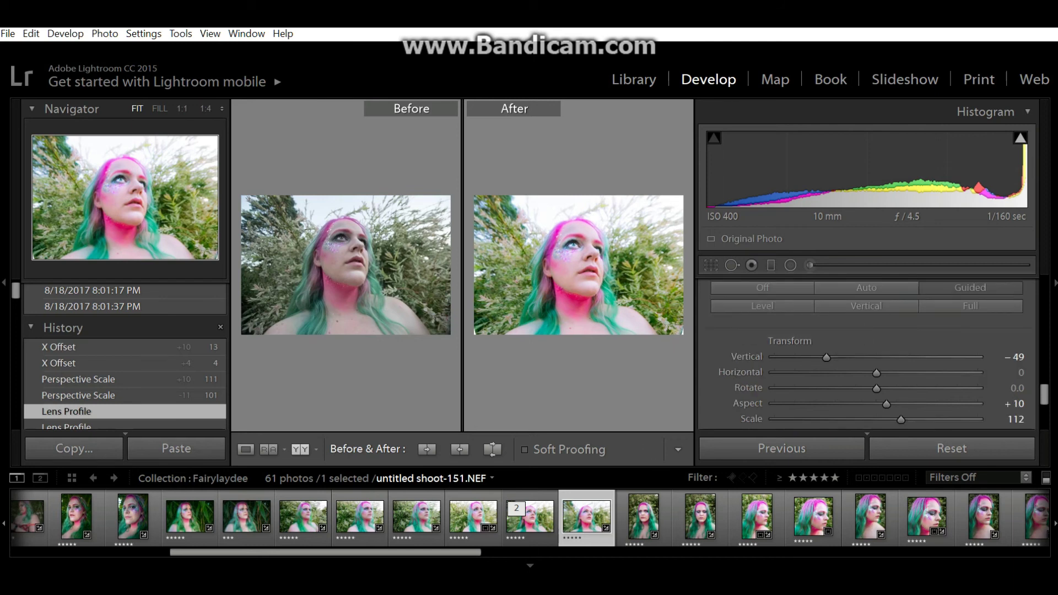
{"action": "scroll", "coordinate": [866, 356], "scroll_direction": "down", "scroll_amount": 1}
{"action": "scroll", "coordinate": [870, 359], "scroll_direction": "down", "scroll_amount": 2}
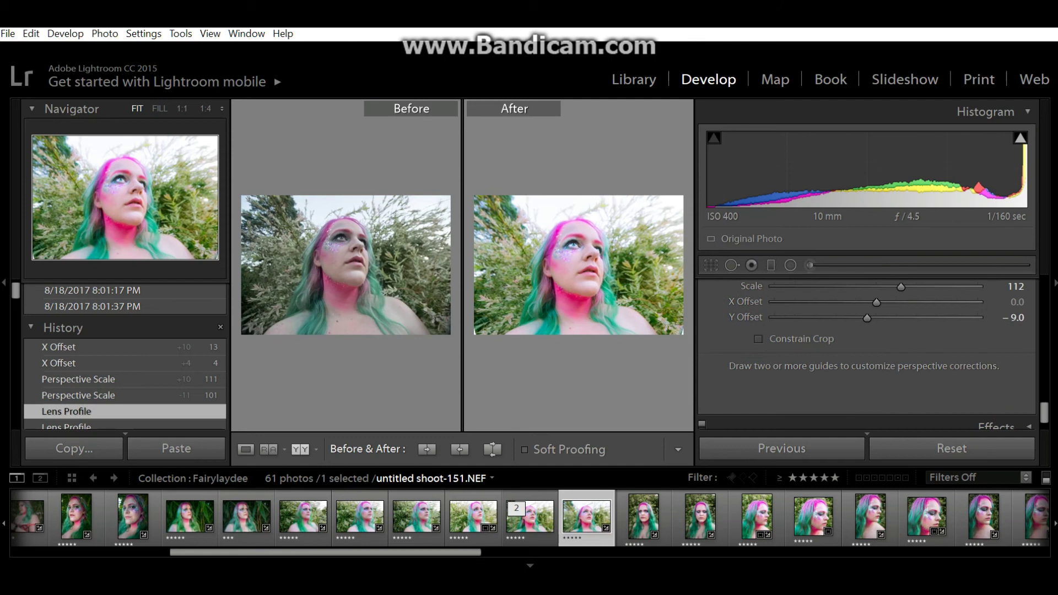
{"action": "scroll", "coordinate": [871, 358], "scroll_direction": "down", "scroll_amount": 1}
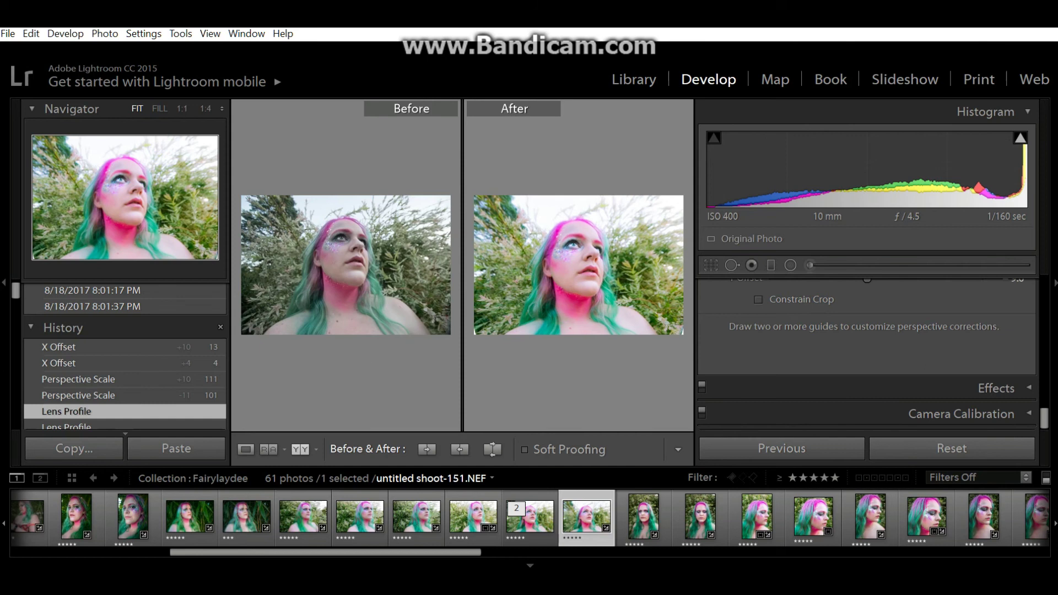
{"action": "scroll", "coordinate": [867, 352], "scroll_direction": "up", "scroll_amount": 1}
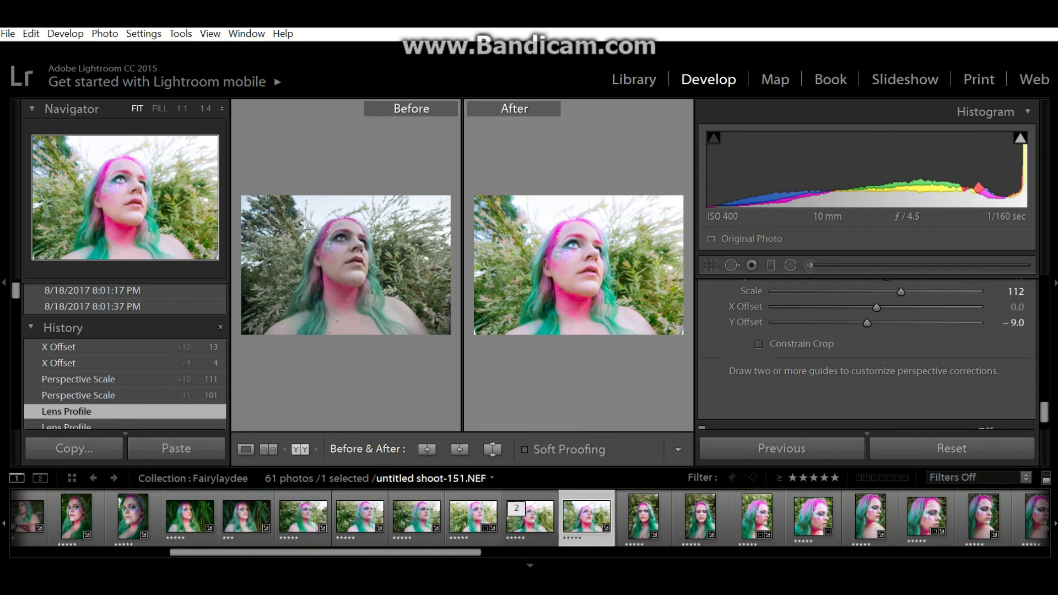
{"action": "scroll", "coordinate": [873, 353], "scroll_direction": "down", "scroll_amount": 1}
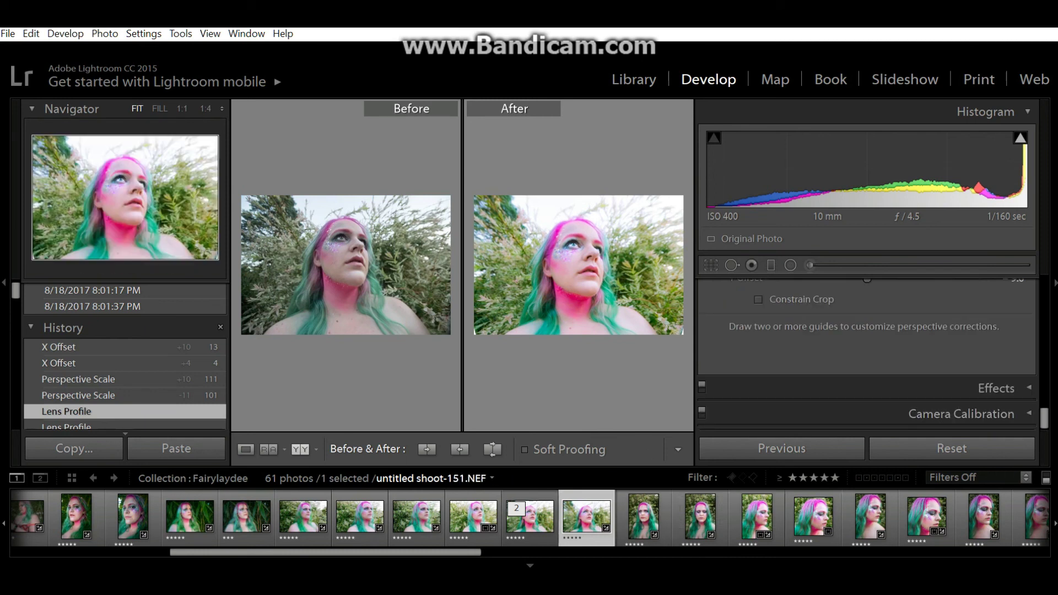
{"action": "mouse_move", "coordinate": [598, 581]}
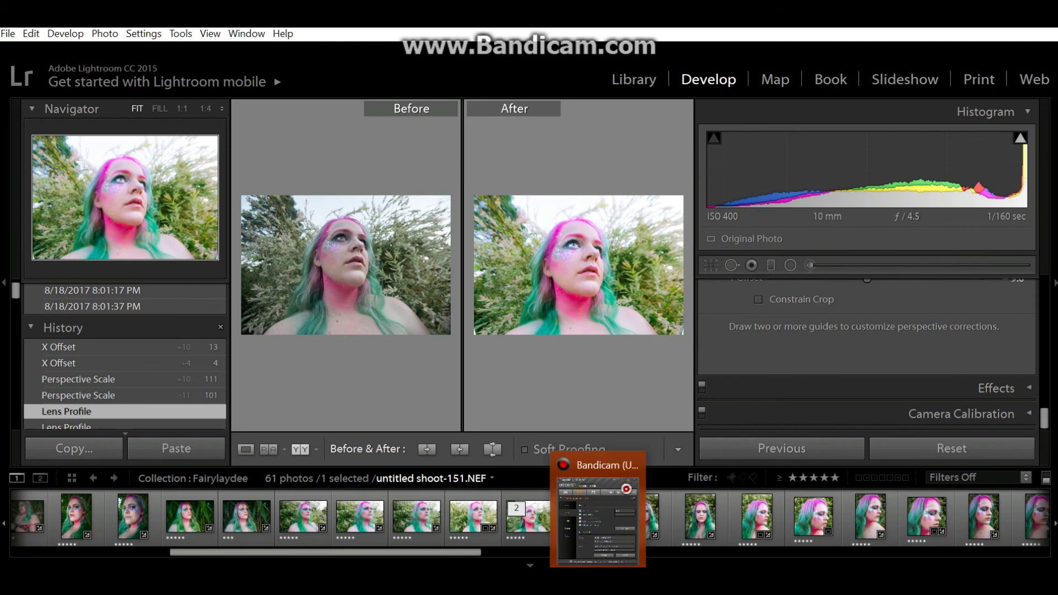
{"action": "key", "text": "z"}
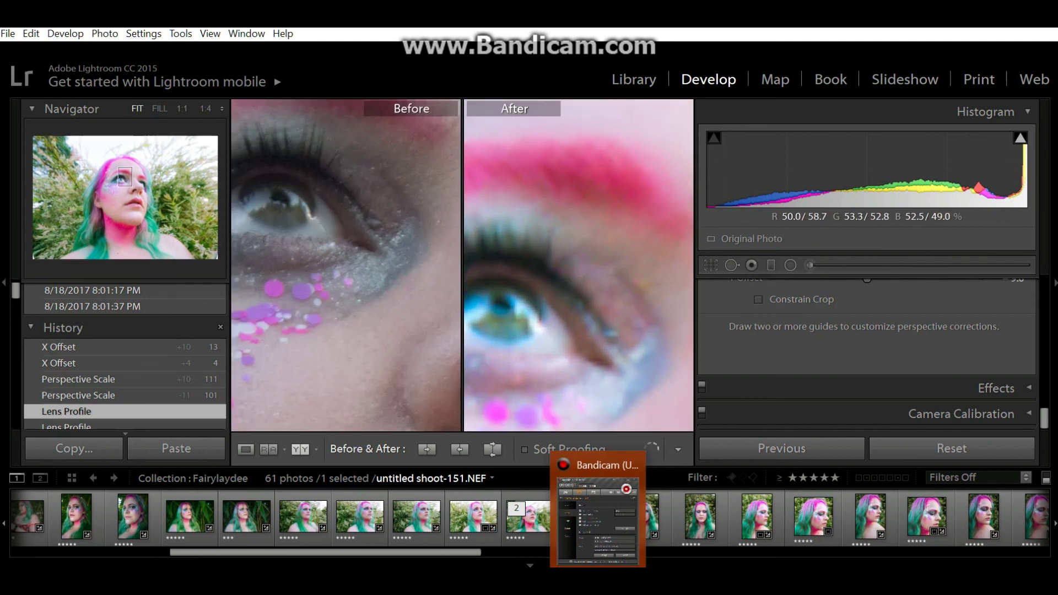
{"action": "key", "text": "z"}
{"action": "scroll", "coordinate": [867, 353], "scroll_direction": "up", "scroll_amount": 1}
{"action": "key", "text": "k"}
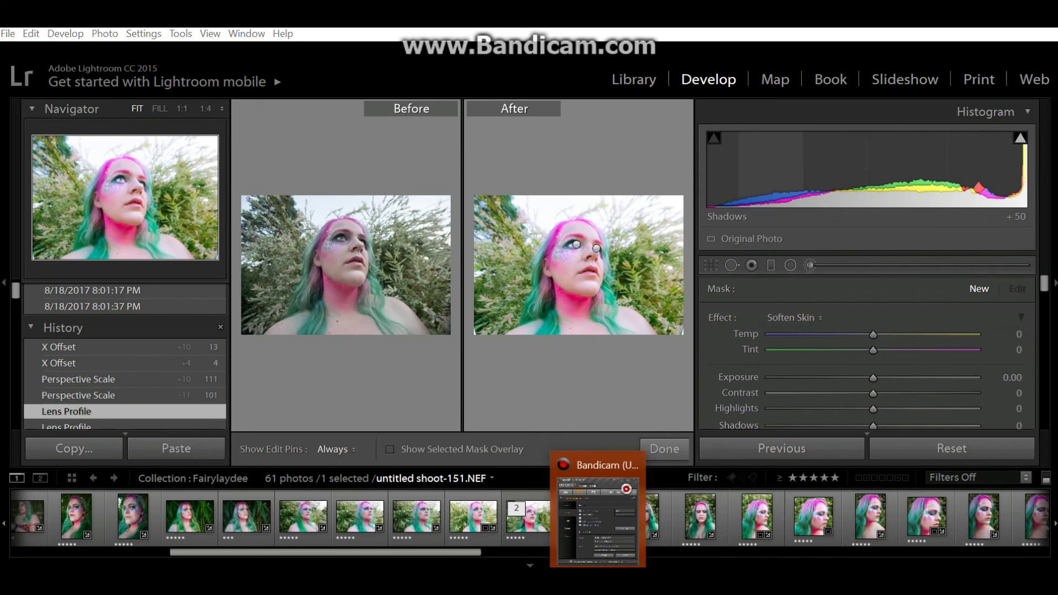
{"action": "left_click", "coordinate": [664, 449]}
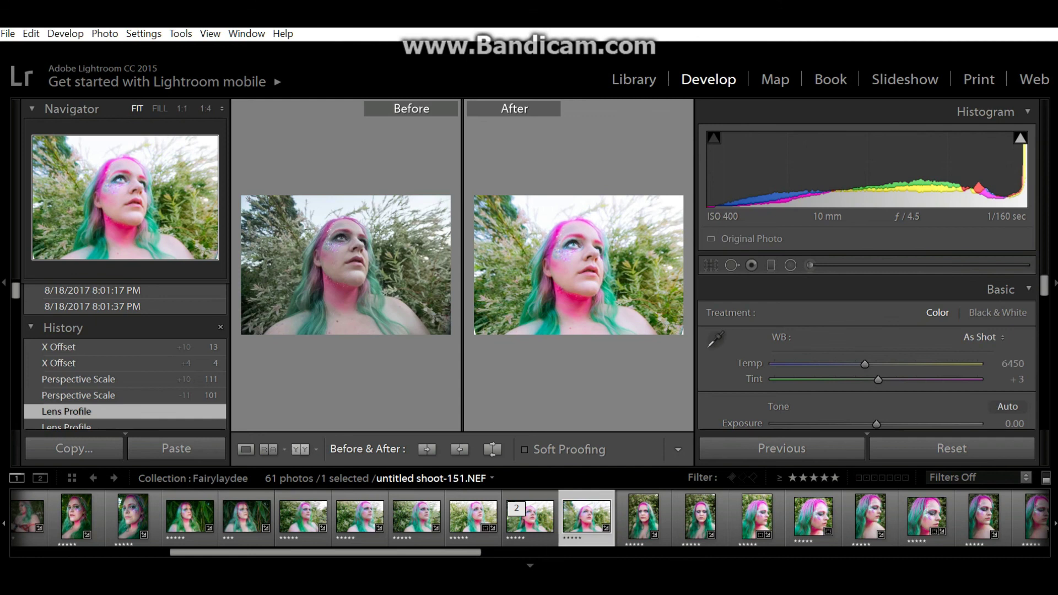
Show only the edited portrait and inspect the Adjustment Brush settings of the existing masks on both eyes
{"action": "left_click", "coordinate": [246, 449]}
{"action": "key", "text": "k"}
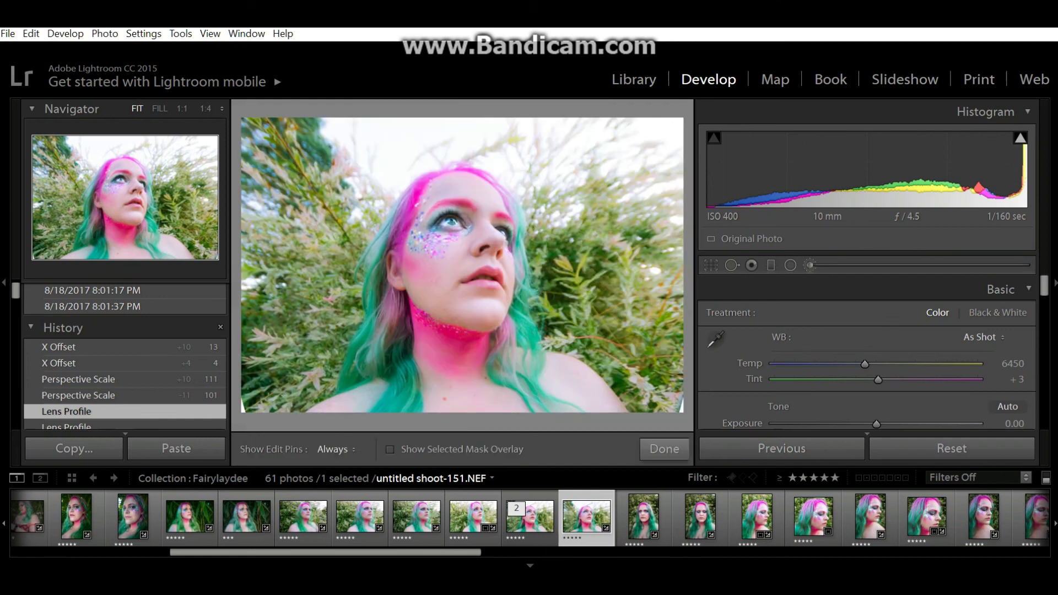
{"action": "left_click", "coordinate": [457, 221]}
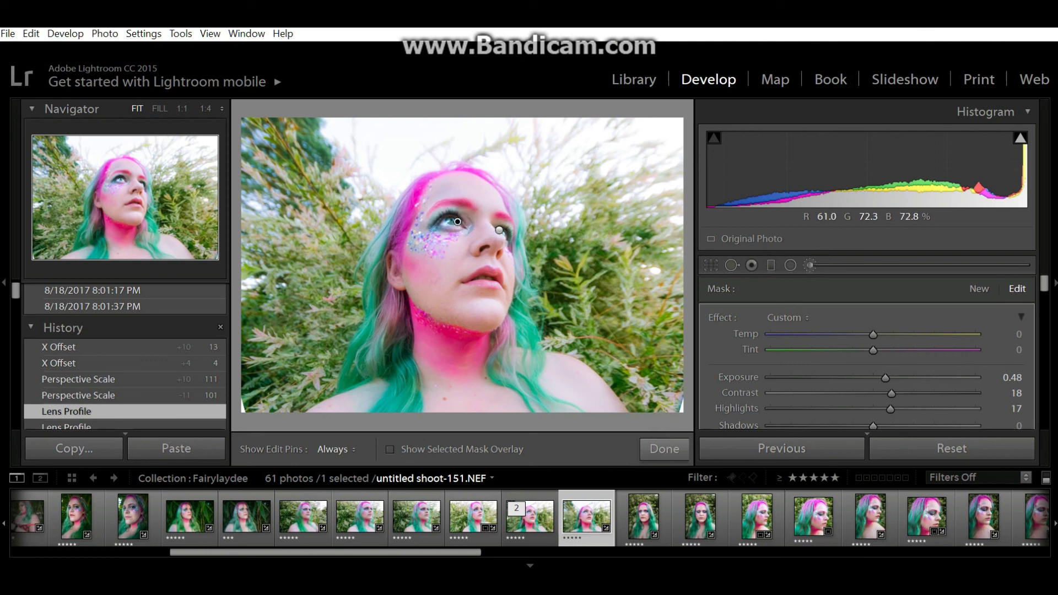
{"action": "left_click", "coordinate": [500, 230]}
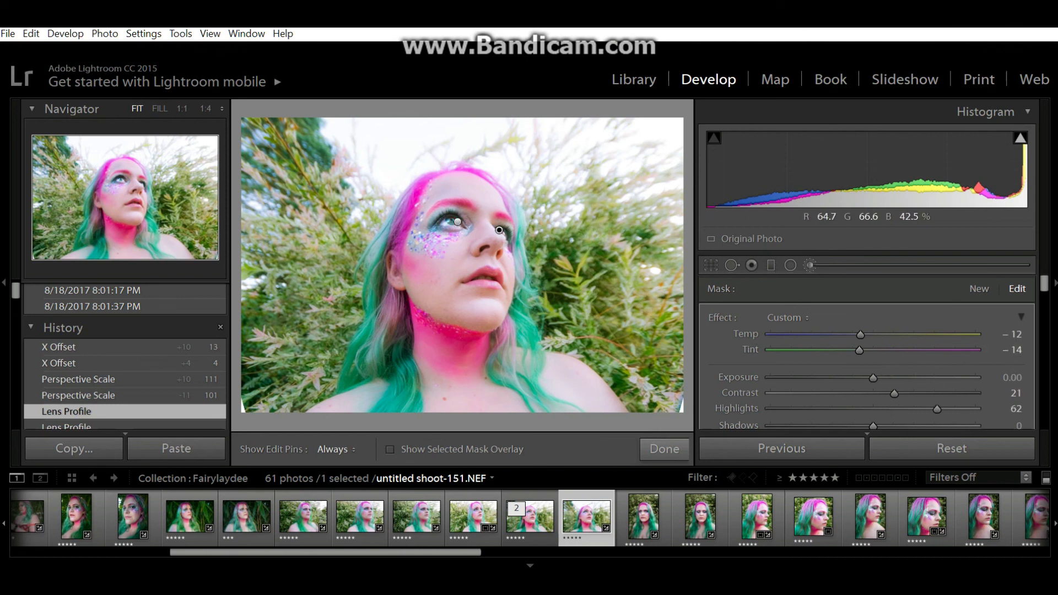